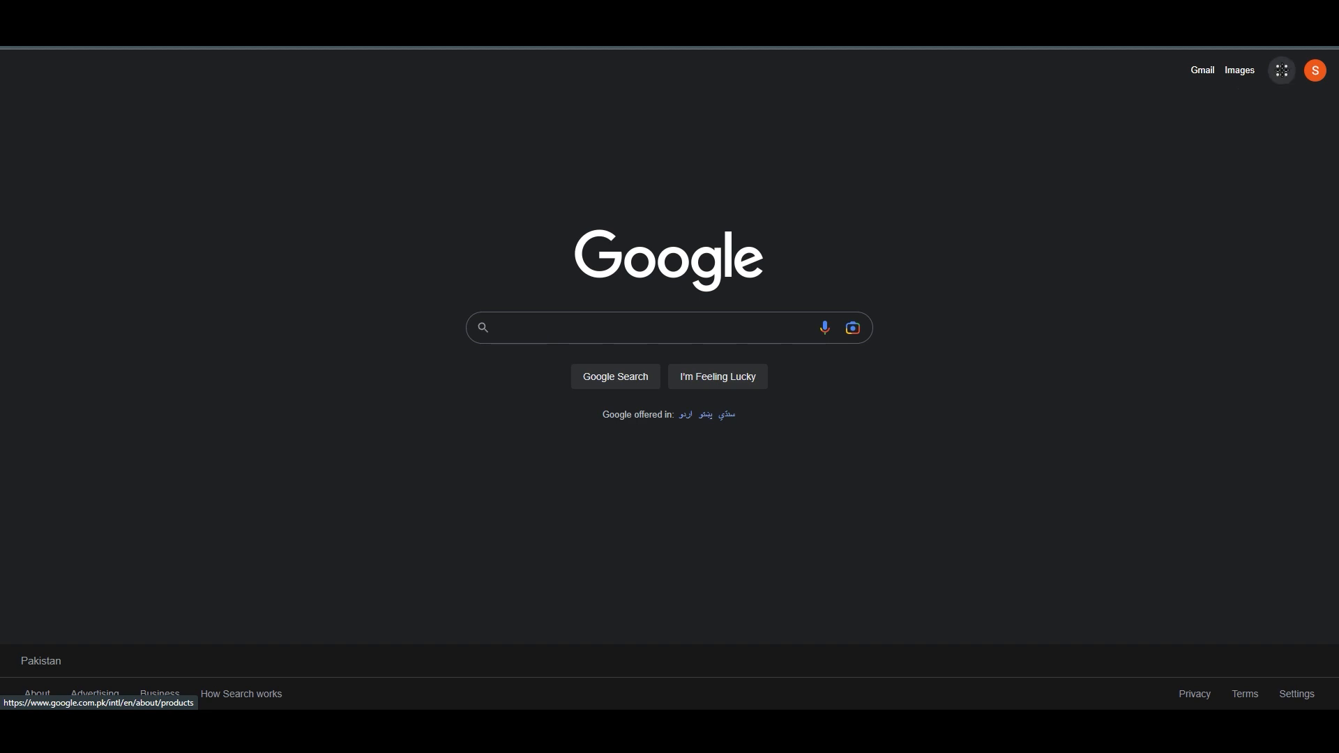
# Open Google Calendar from the Google apps and dismiss the notice about blocking spam invitations.
pyautogui.click(1277, 78)
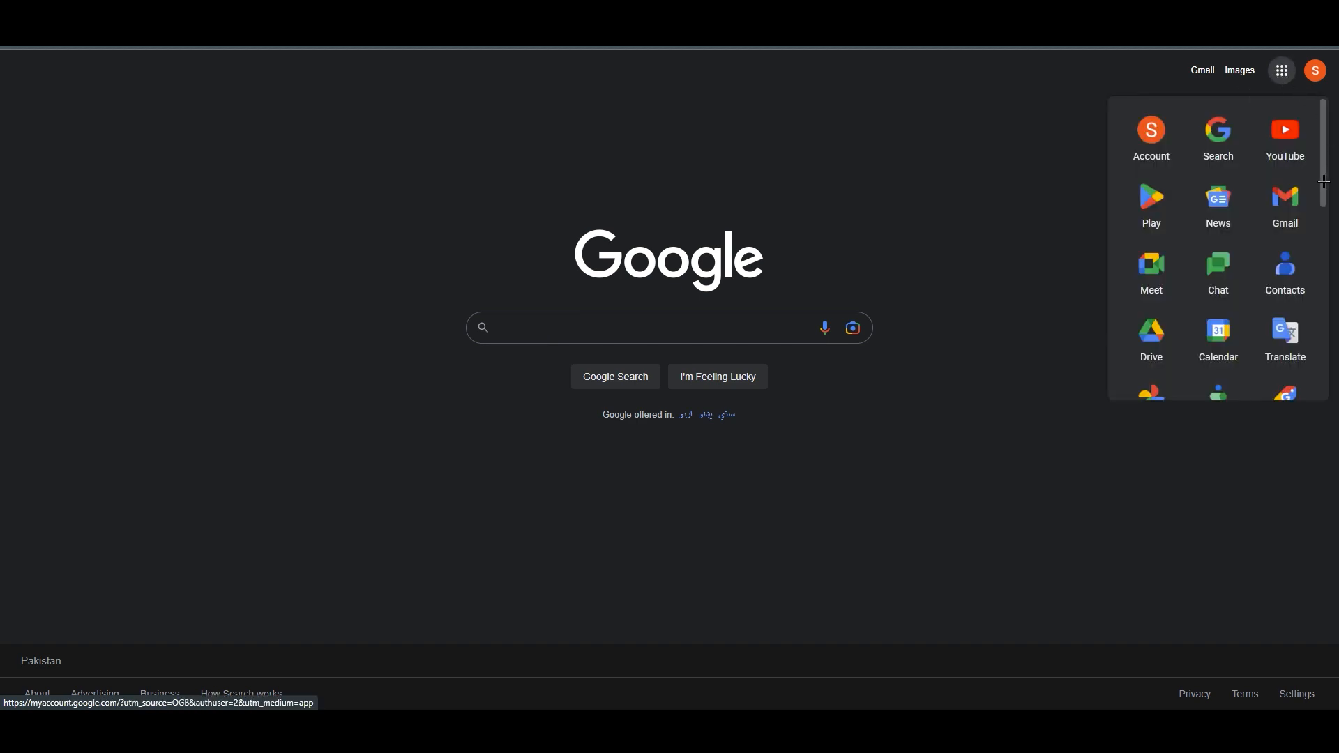
pyautogui.moveTo(1326, 187); pyautogui.dragTo(1327, 231)
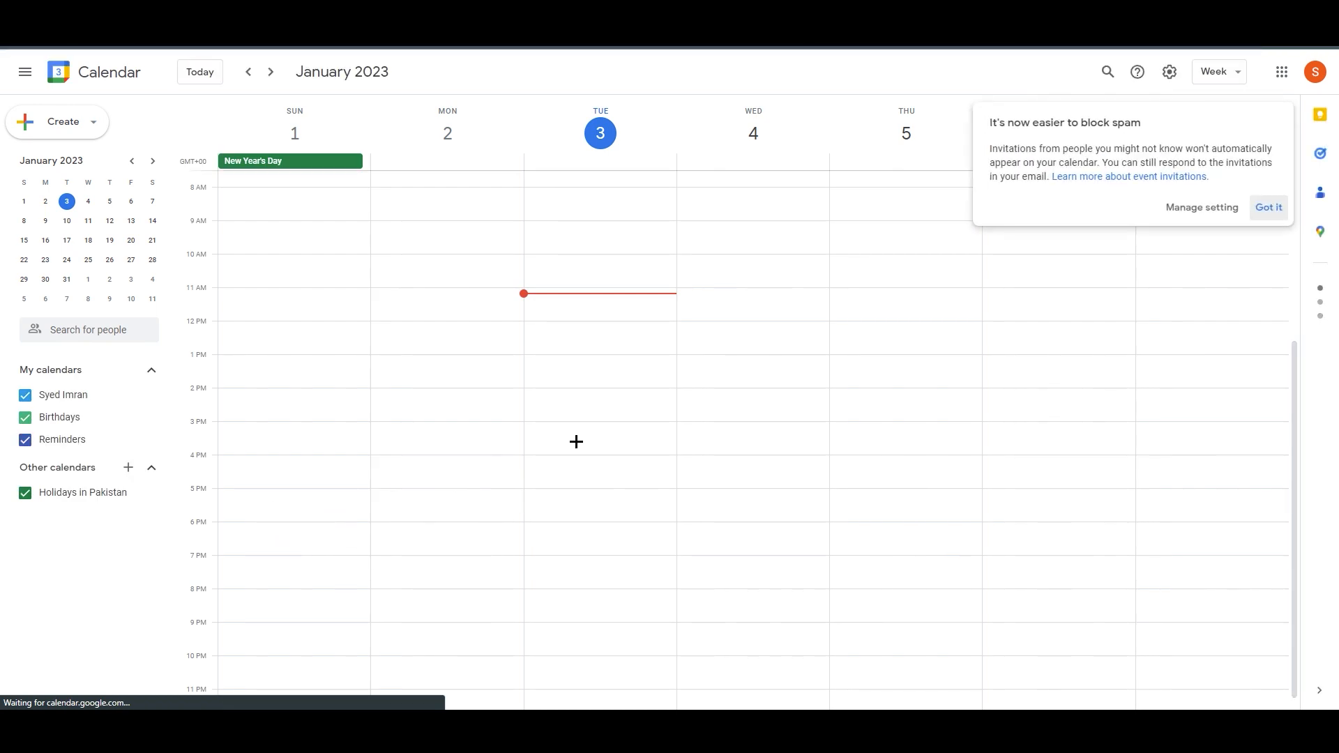
pyautogui.click(1264, 208)
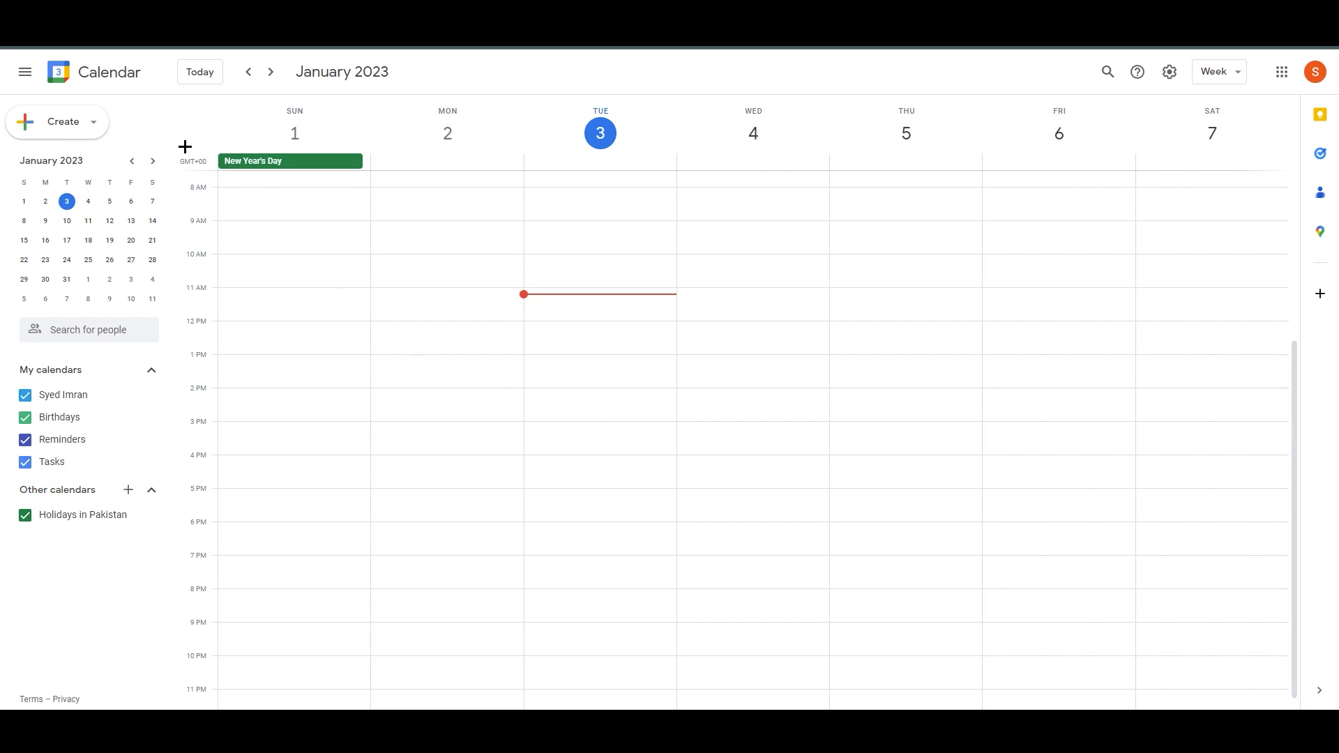
# Collapse and re-expand the main side menu, and view the available item types for creation without choosing one.
pyautogui.click(26, 73)
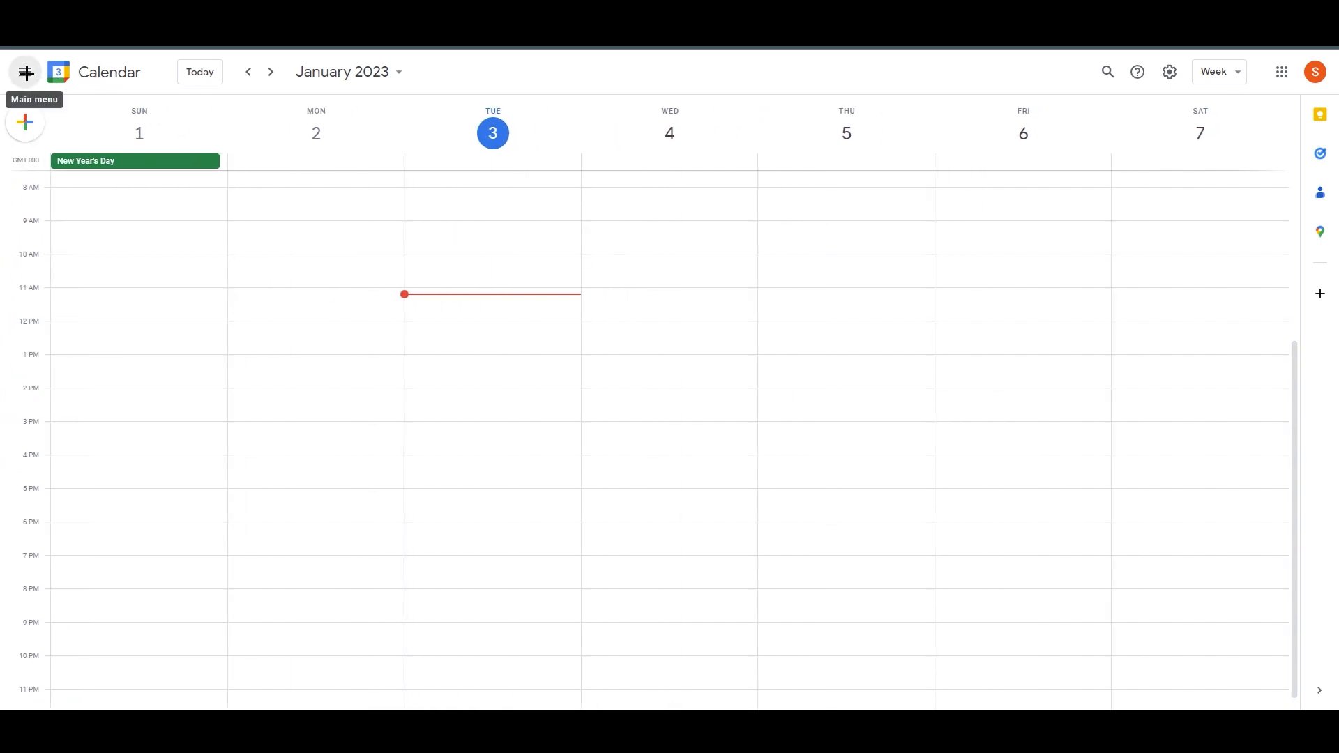
pyautogui.click(26, 73)
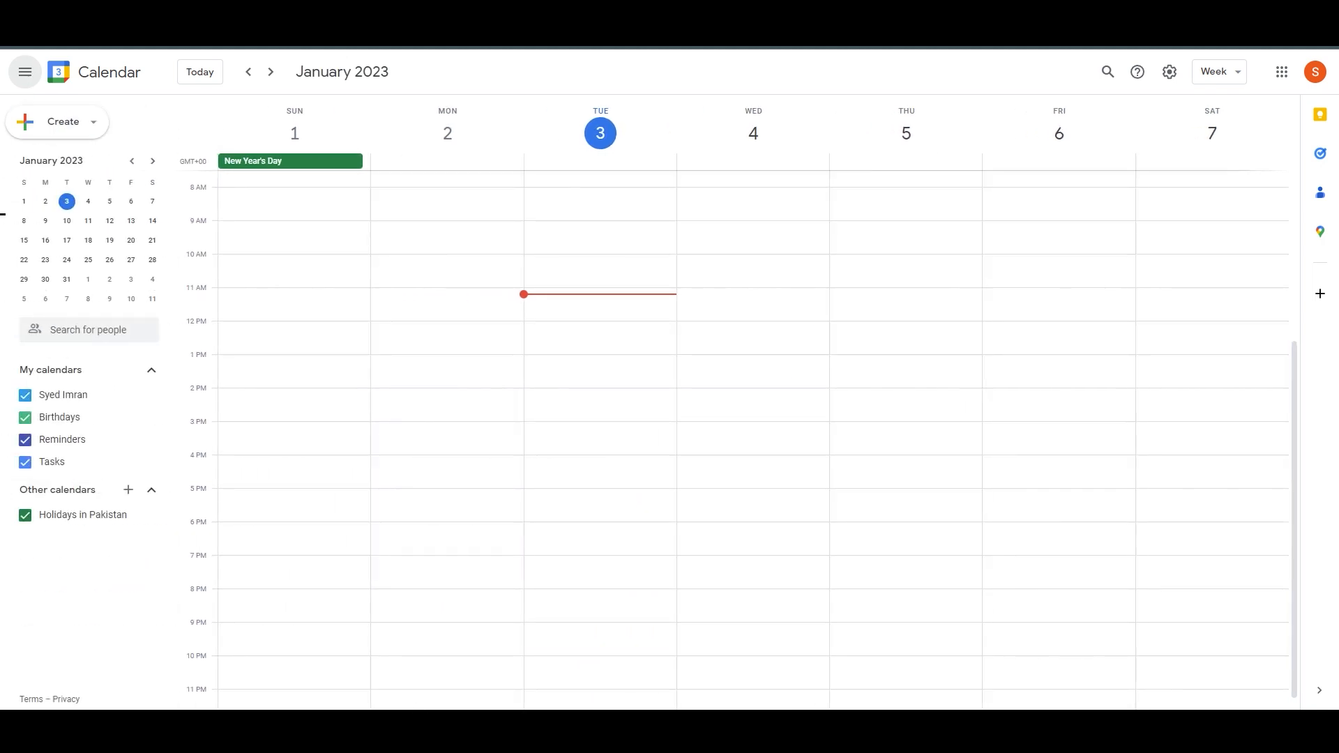
pyautogui.click(93, 121)
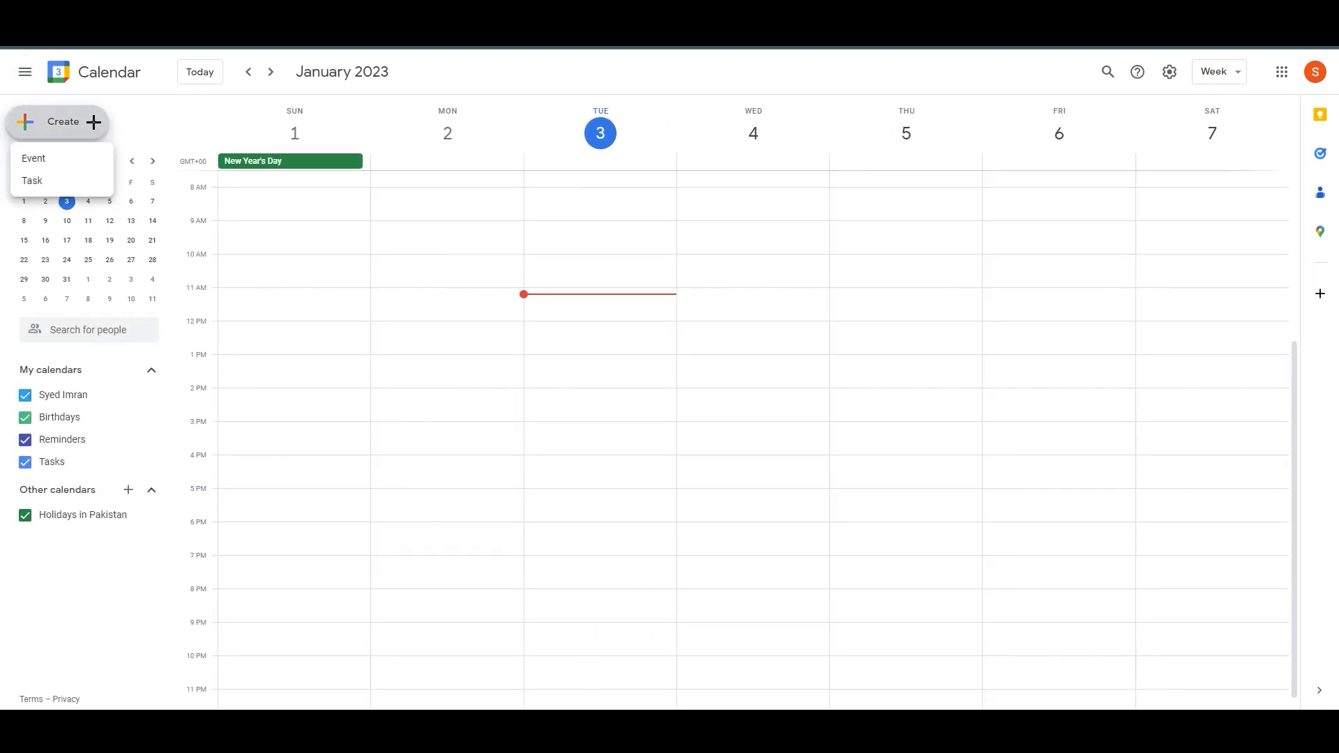
pyautogui.click(159, 129)
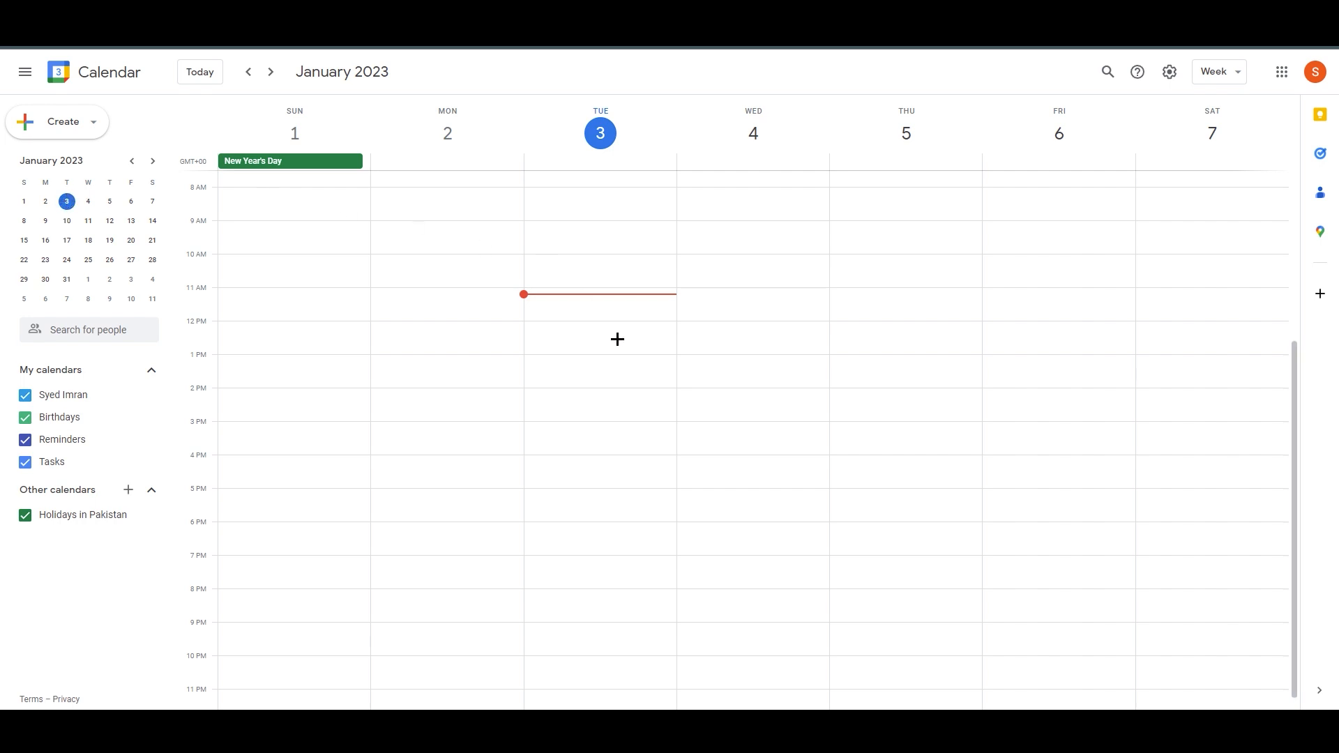
# Browse the mini calendar's dates from January 4 to 14, return to January 3, and page one month forward and back.
pyautogui.scroll(-1, 604, 323)
pyautogui.scroll(5, 598, 383)
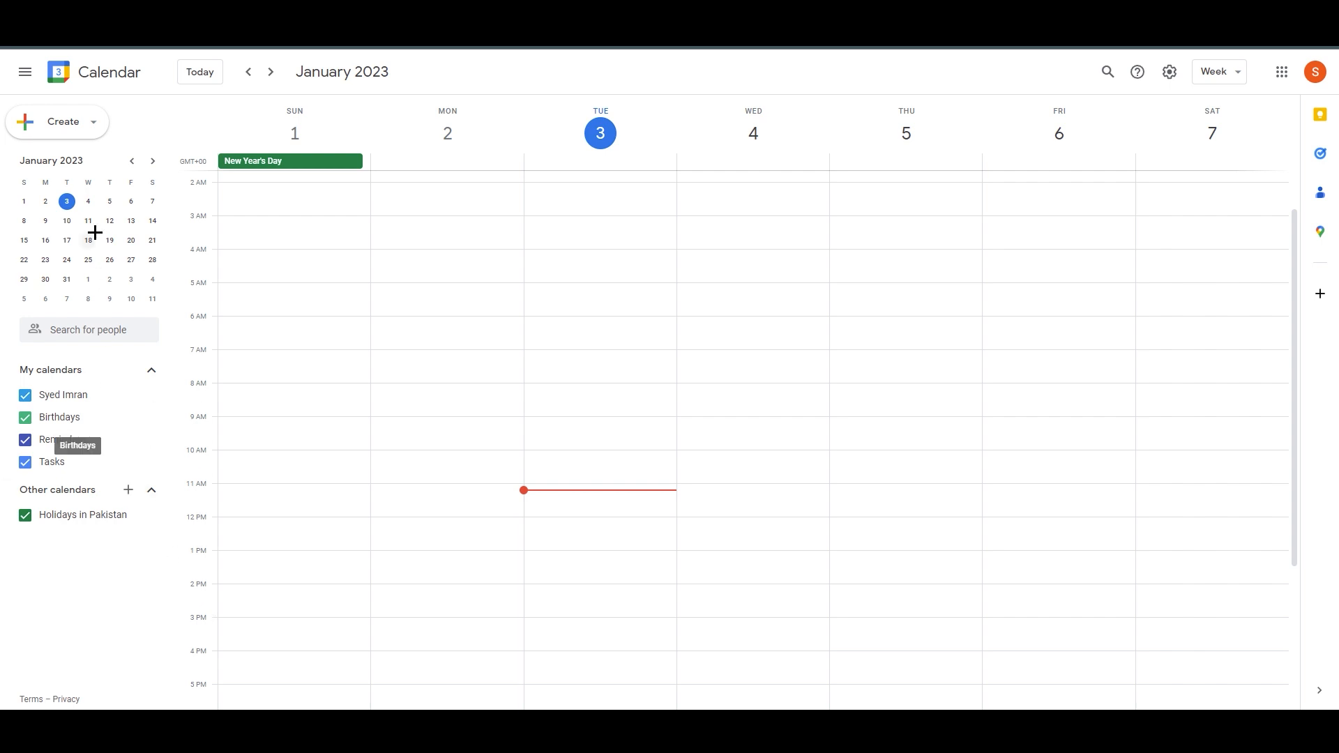
pyautogui.click(87, 201)
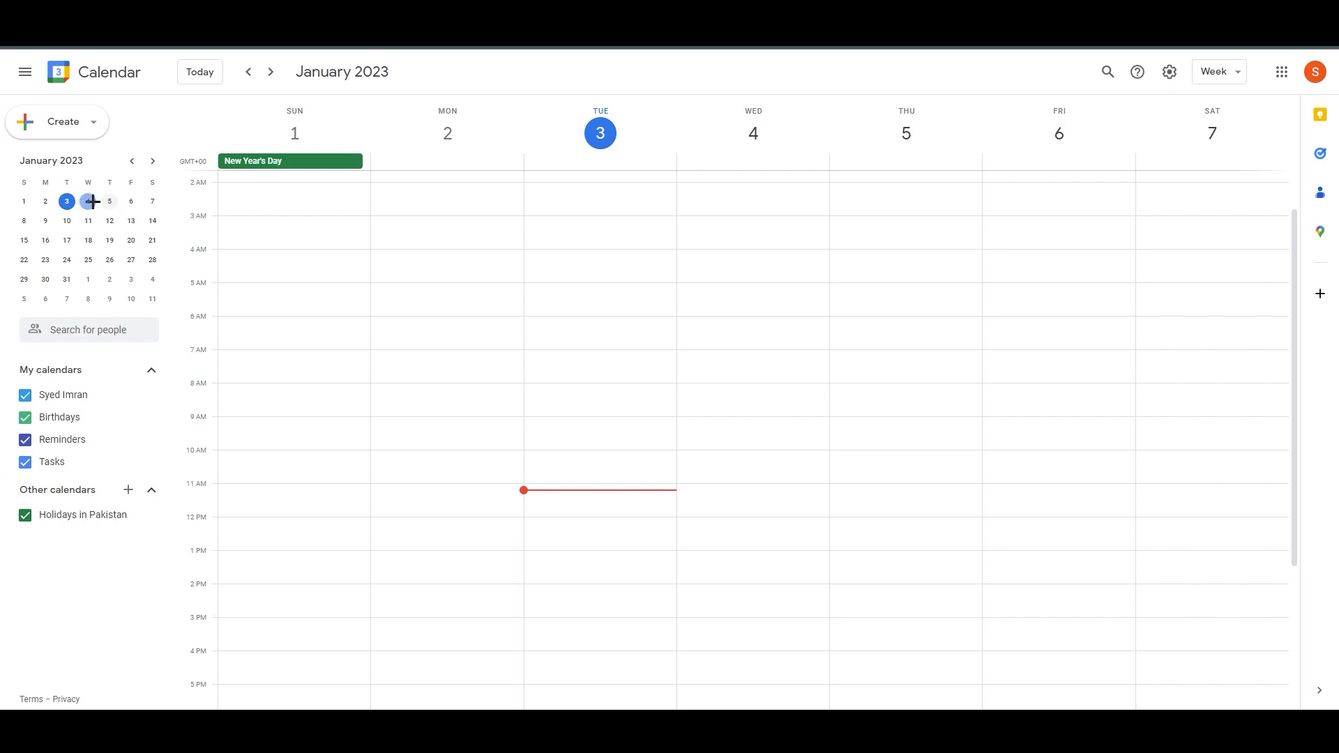
pyautogui.click(110, 202)
pyautogui.click(130, 201)
pyautogui.click(152, 202)
pyautogui.click(152, 221)
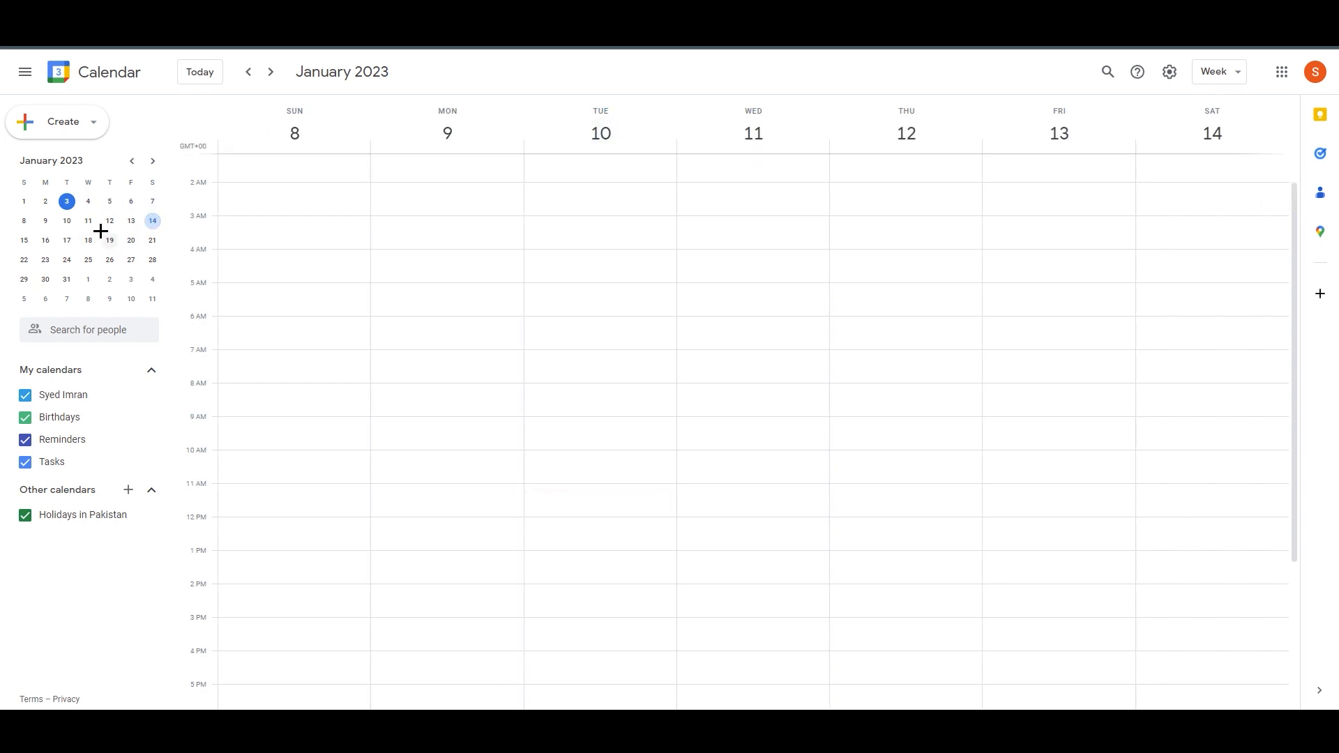
pyautogui.click(67, 202)
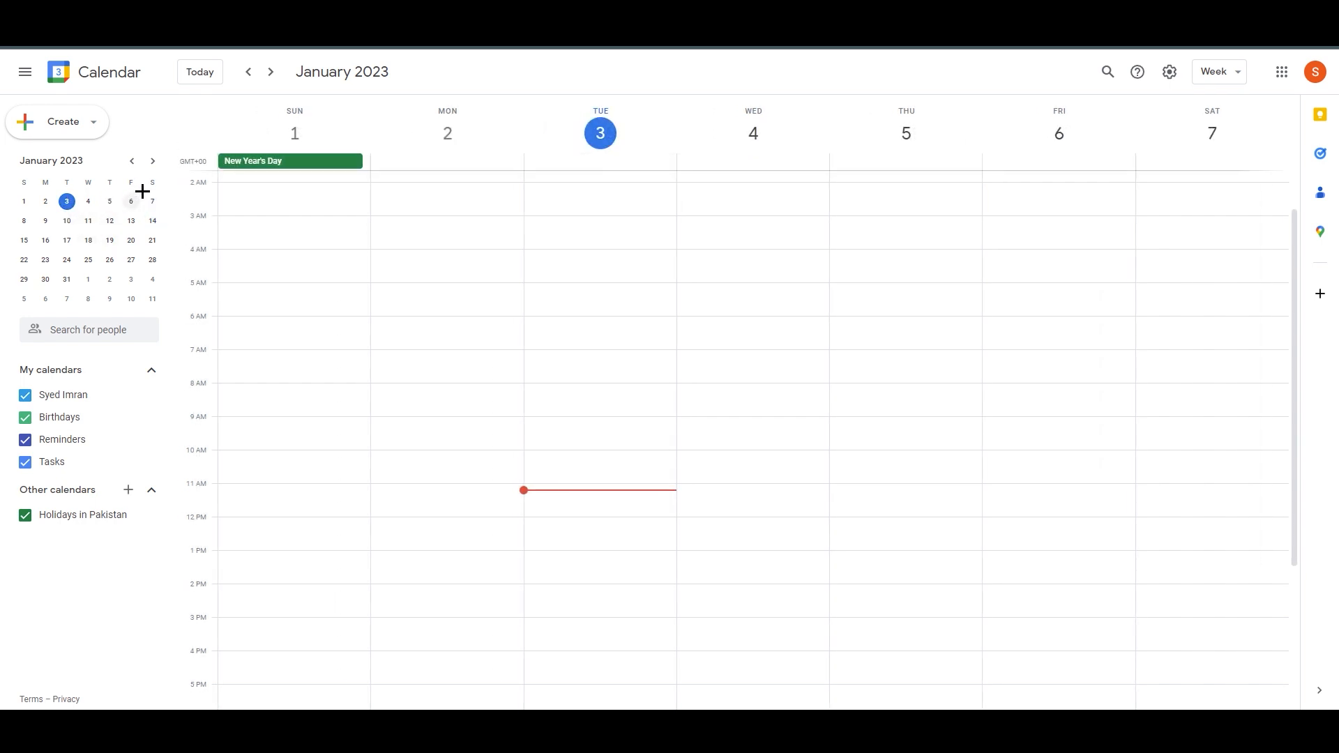
pyautogui.click(153, 161)
pyautogui.click(131, 161)
# Activate the people search, and view the options of the personal calendar under My calendars without changing them.
pyautogui.click(84, 338)
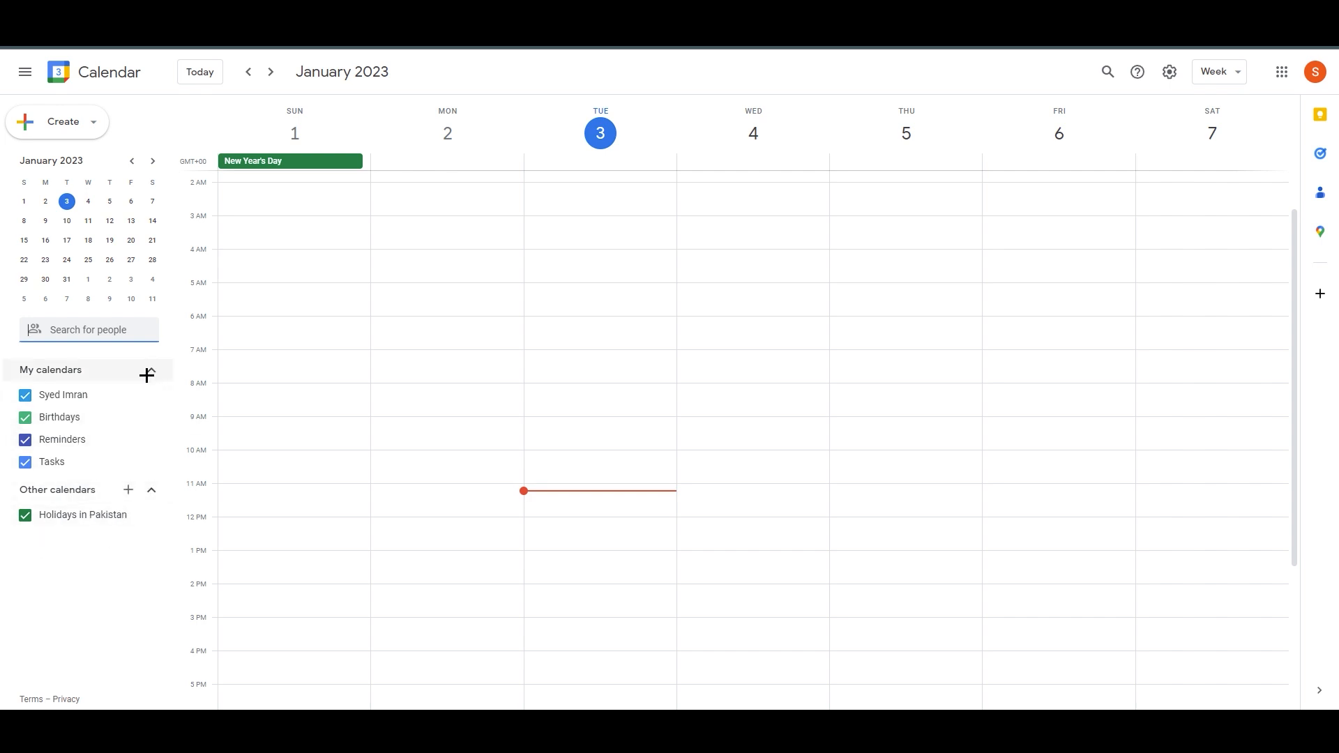
pyautogui.click(156, 396)
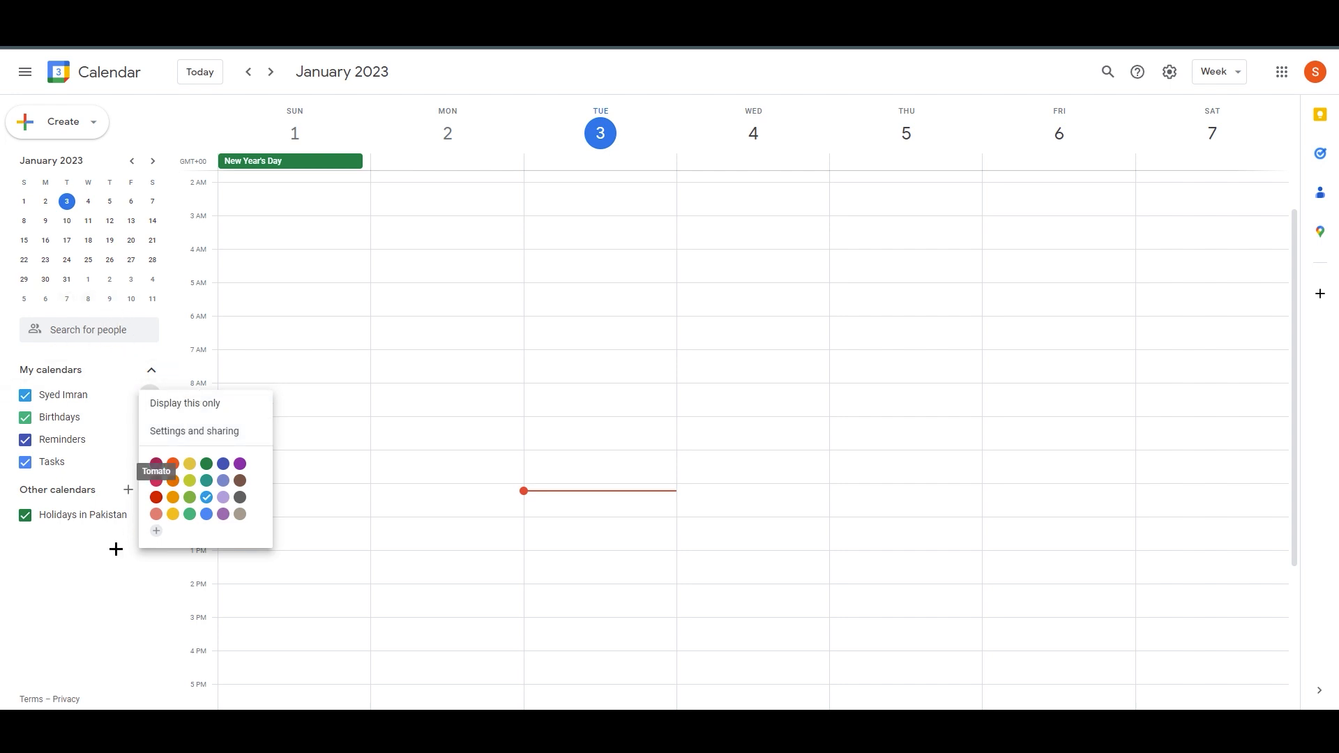
pyautogui.click(71, 621)
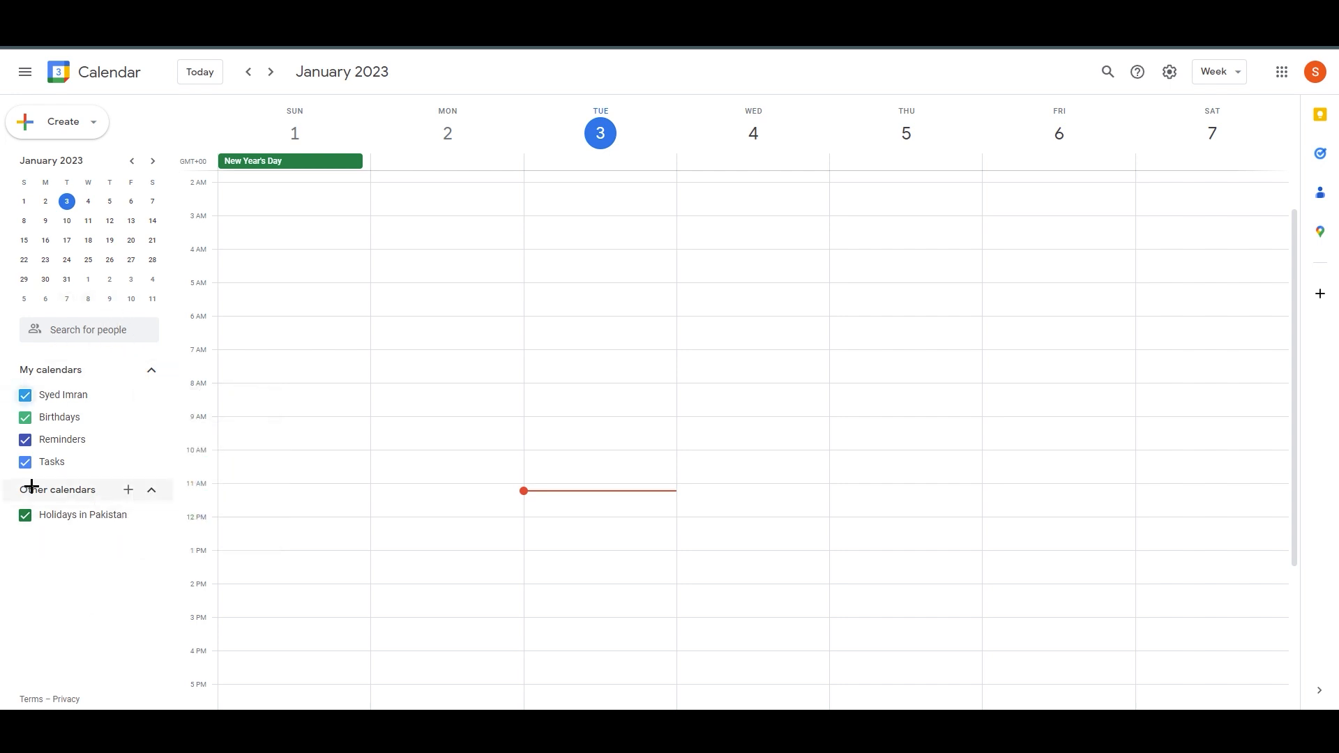
# View the ways to add other calendars, including the Create new calendar form and the Subscribe to calendar page.
pyautogui.click(129, 492)
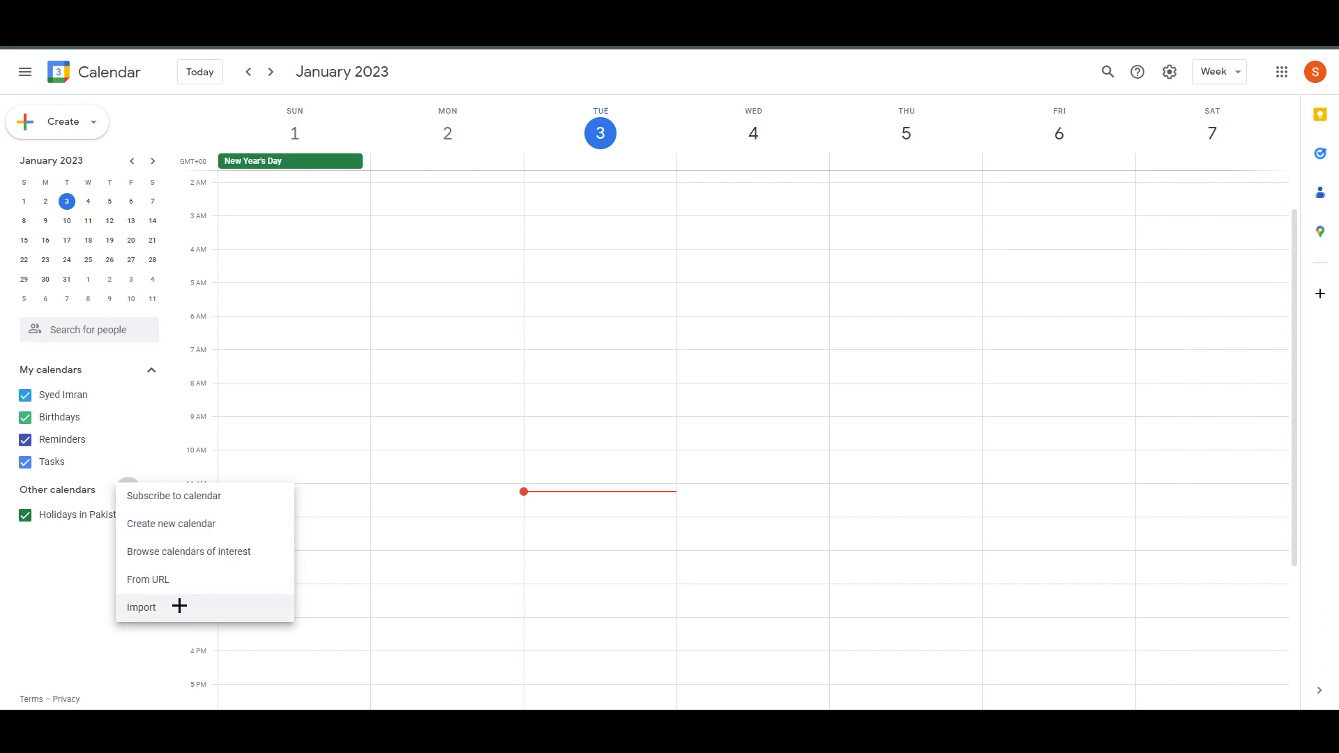
pyautogui.click(187, 519)
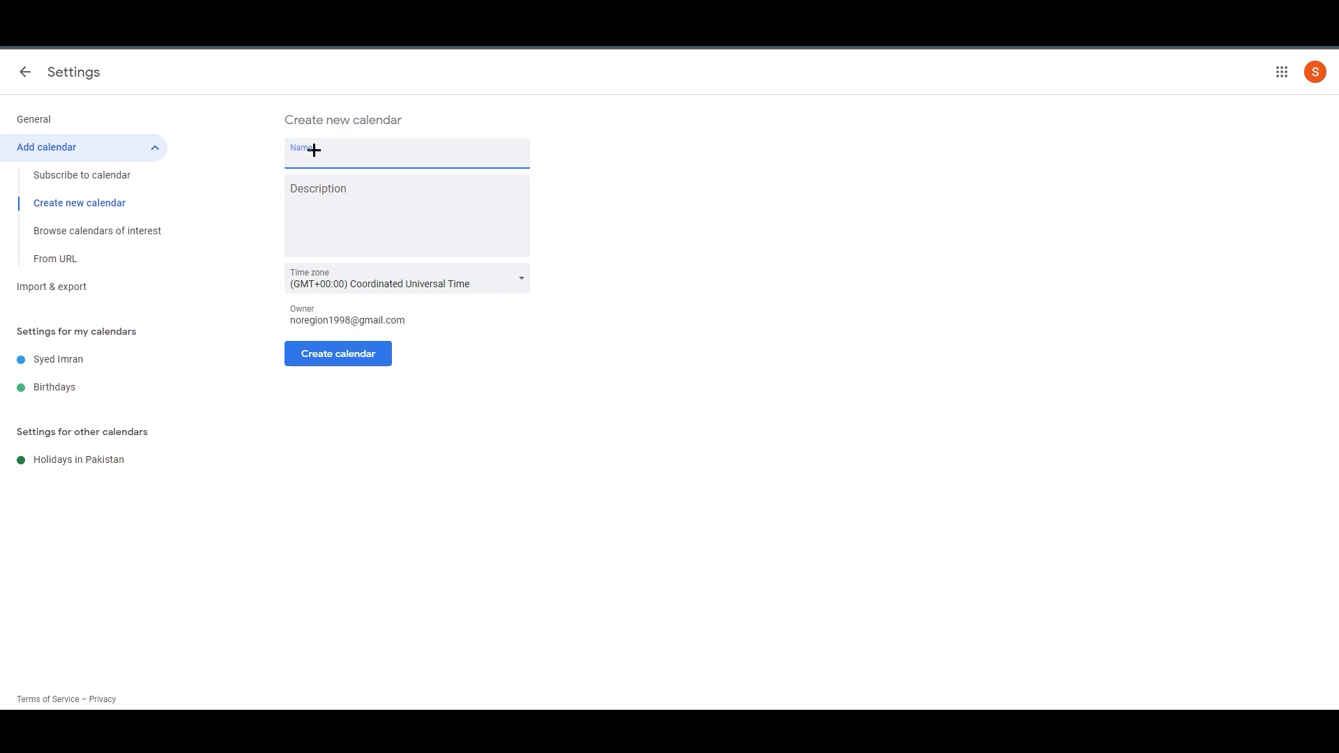
pyautogui.click(91, 174)
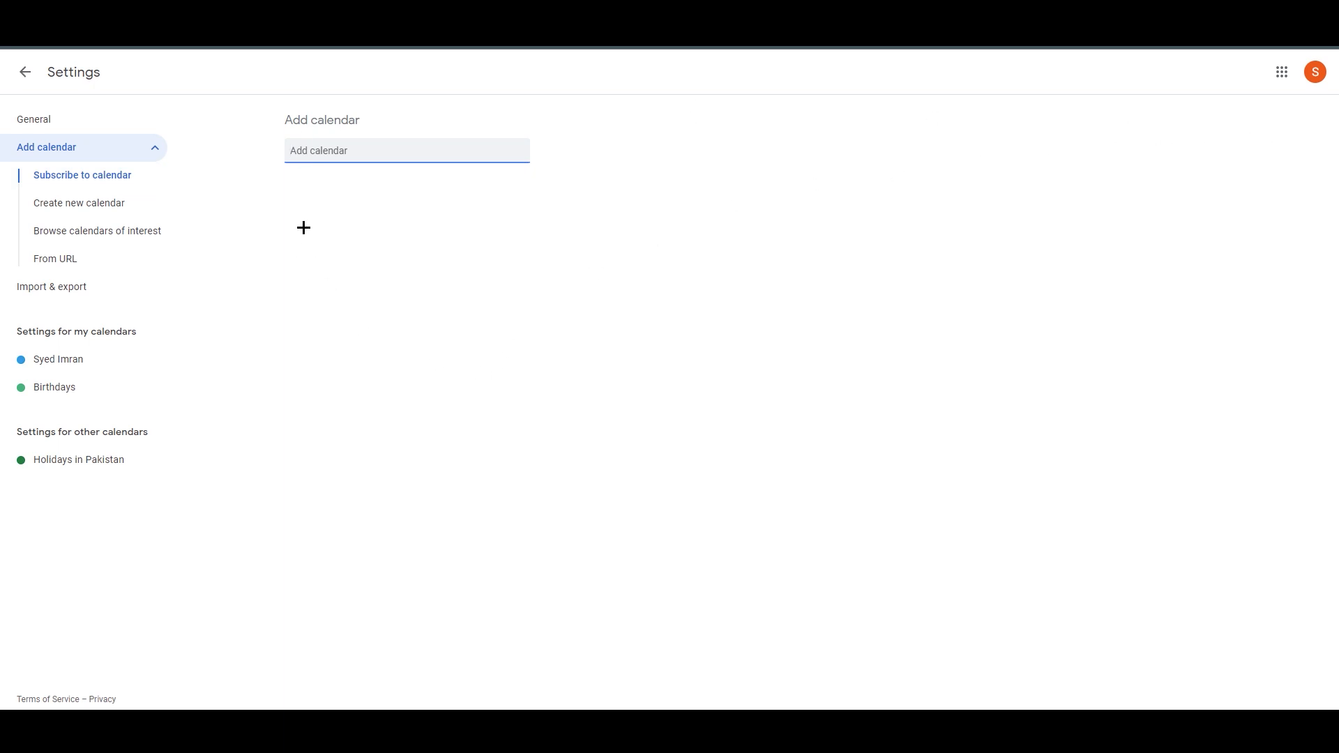
# Examine the regional, religious, sports and other calendars of interest, and return to the main calendar.
pyautogui.click(123, 239)
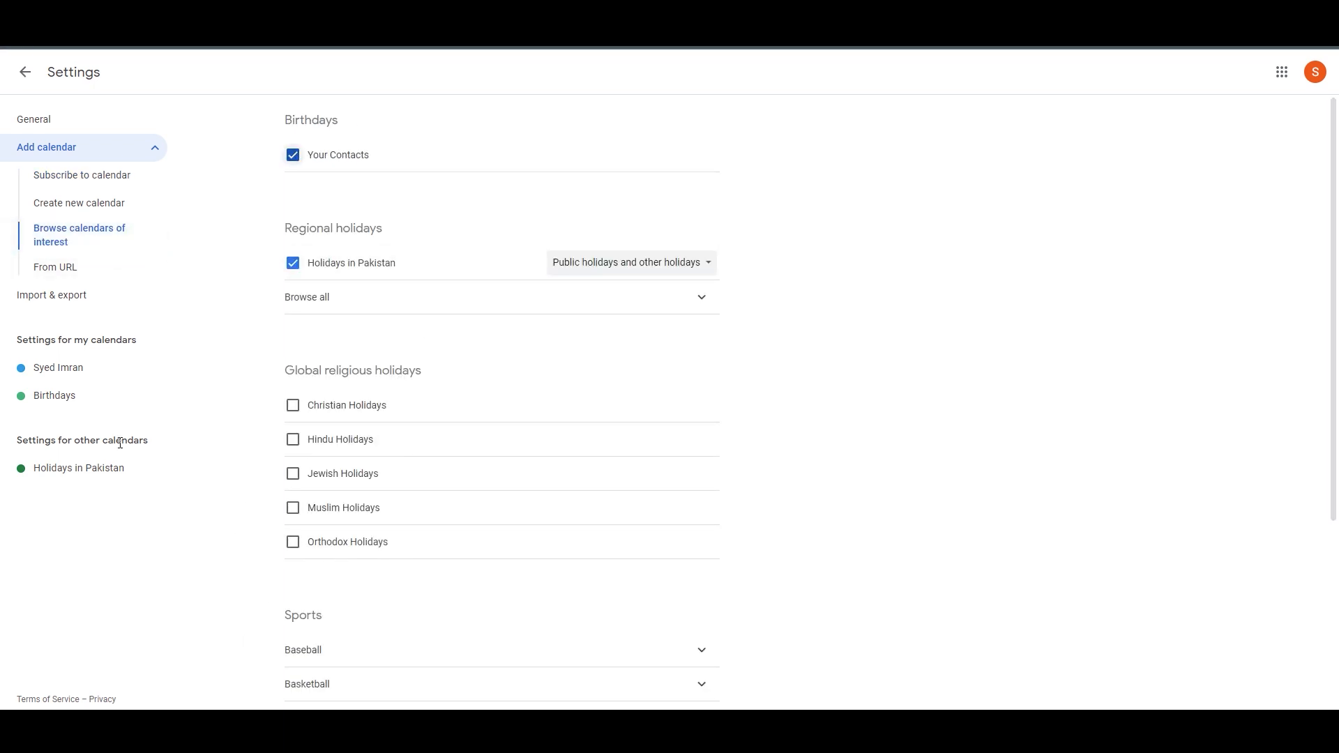
pyautogui.scroll(-3, 274, 467)
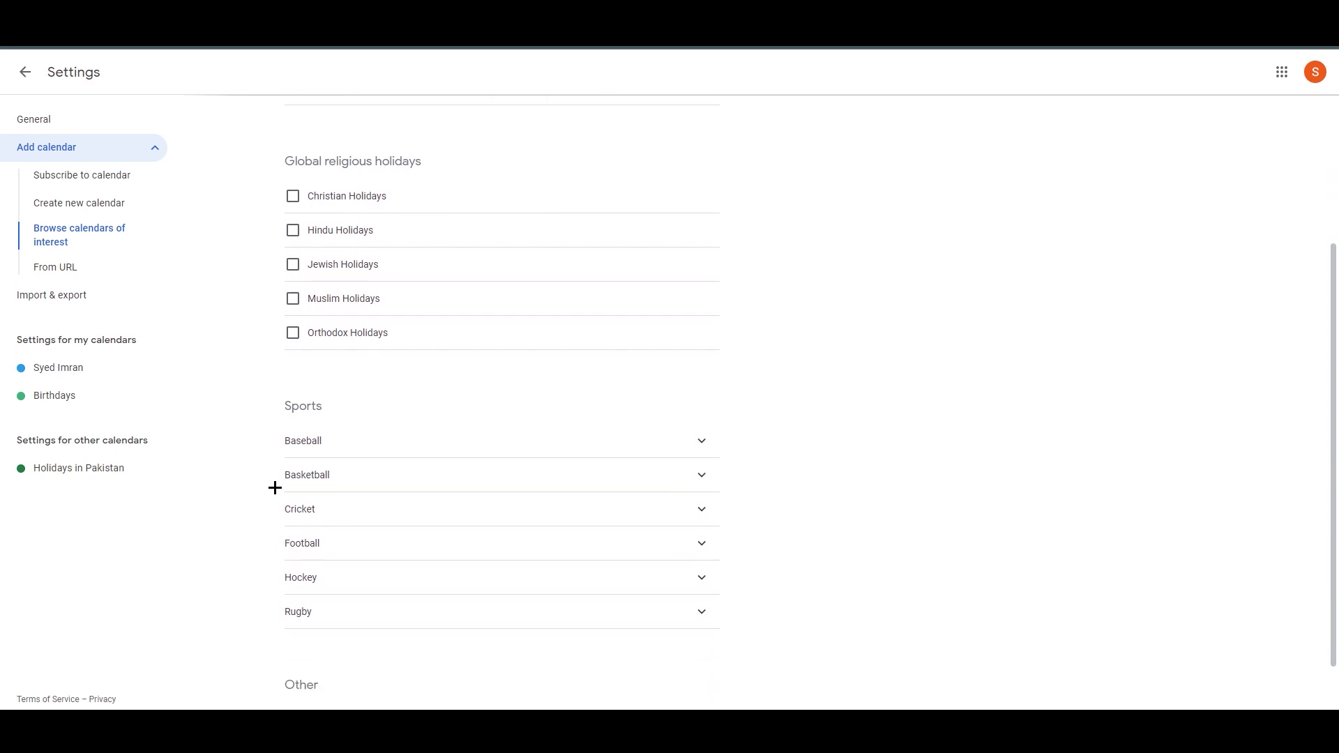
pyautogui.scroll(-1, 276, 487)
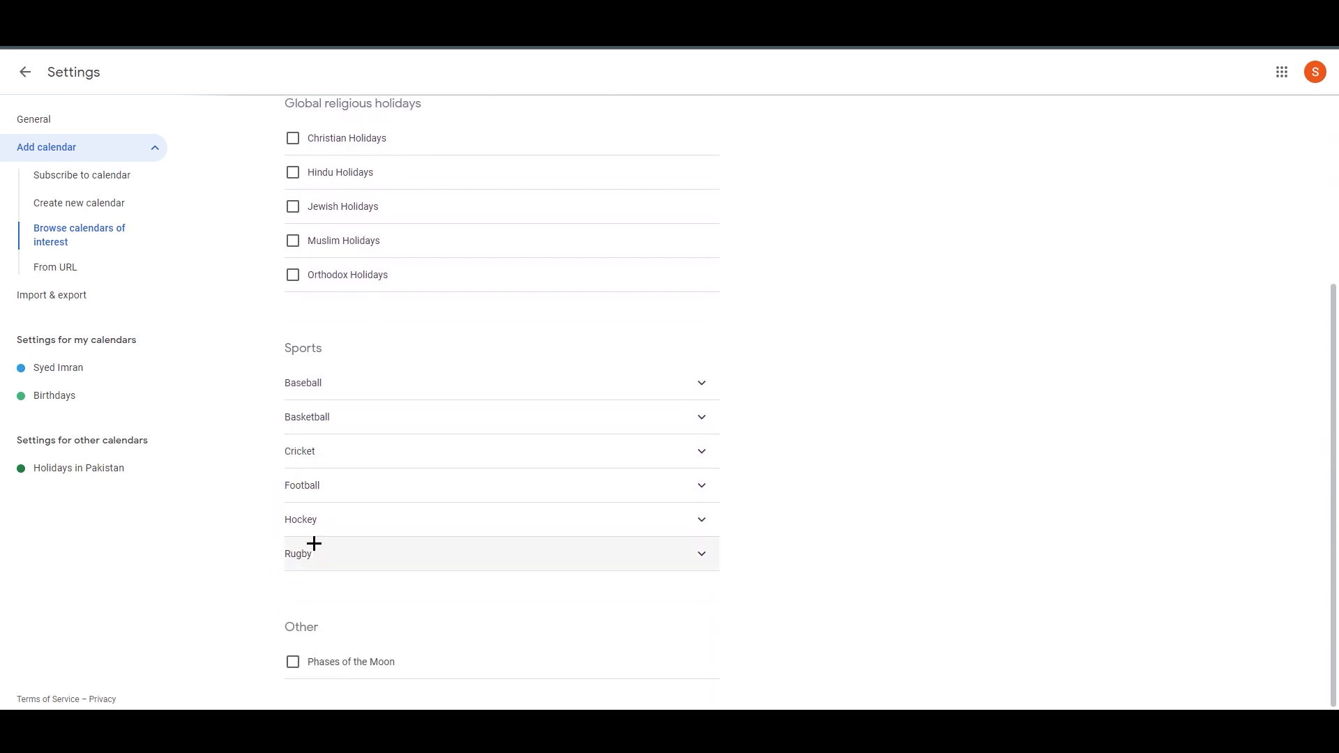
pyautogui.scroll(4, 307, 547)
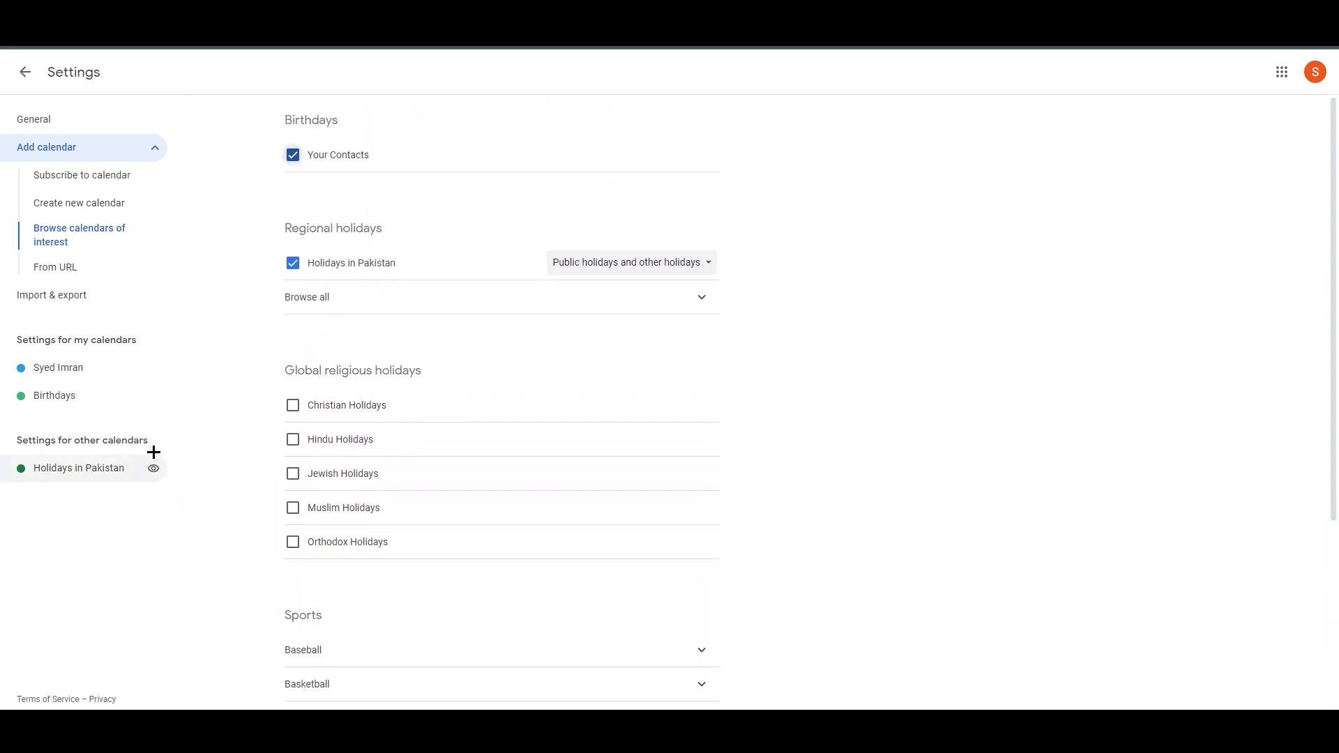
pyautogui.moveTo(275, 367); pyautogui.dragTo(454, 365)
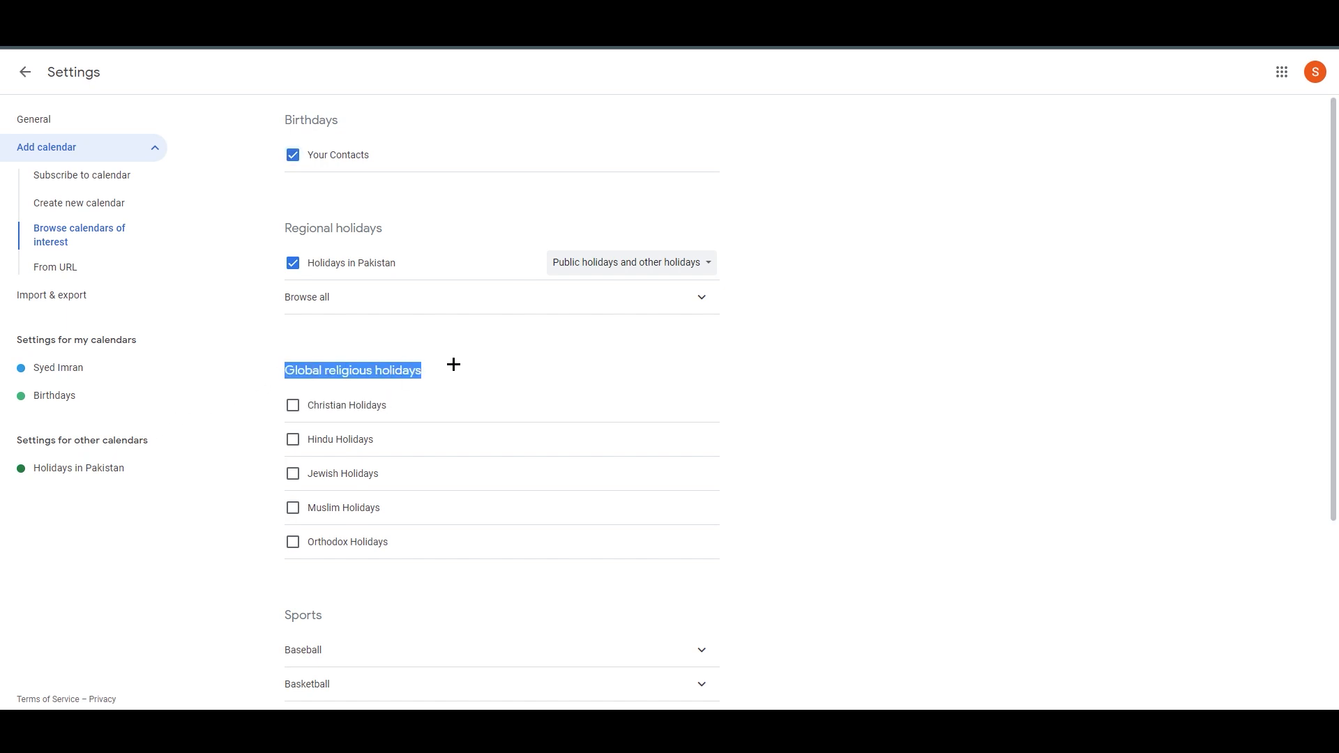
pyautogui.click(428, 395)
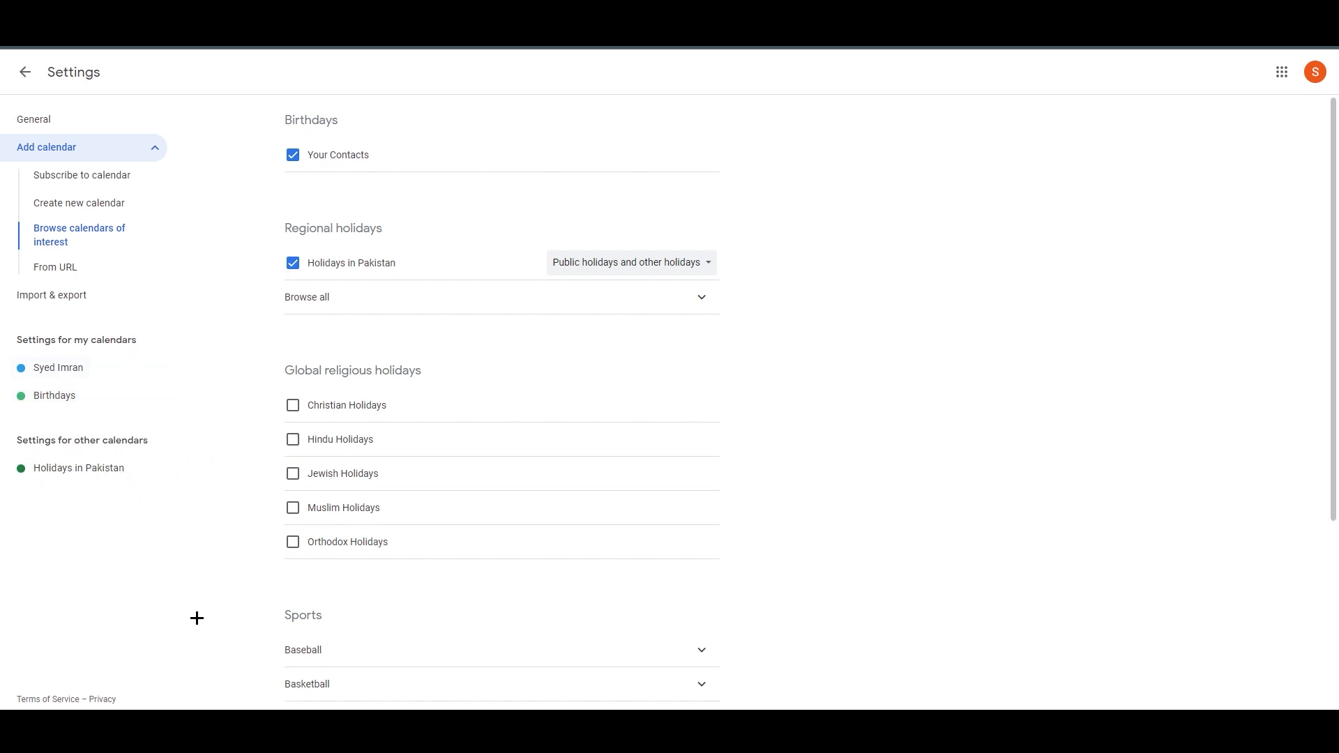
pyautogui.scroll(-3, 209, 624)
pyautogui.scroll(3, 217, 628)
pyautogui.click(21, 71)
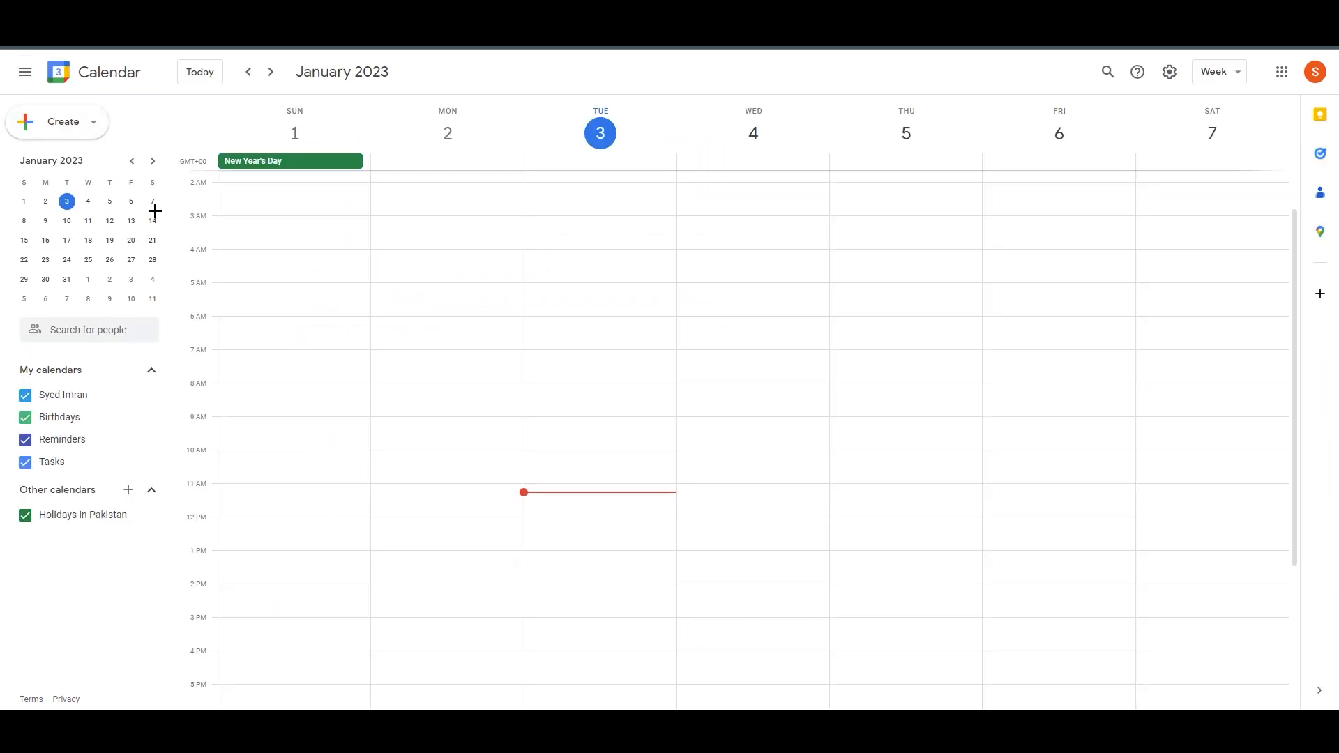
# View the options for the Holidays in Pakistan calendar and dismiss them without making changes.
pyautogui.rightClick(70, 518)
pyautogui.click(128, 572)
pyautogui.click(152, 515)
pyautogui.click(120, 606)
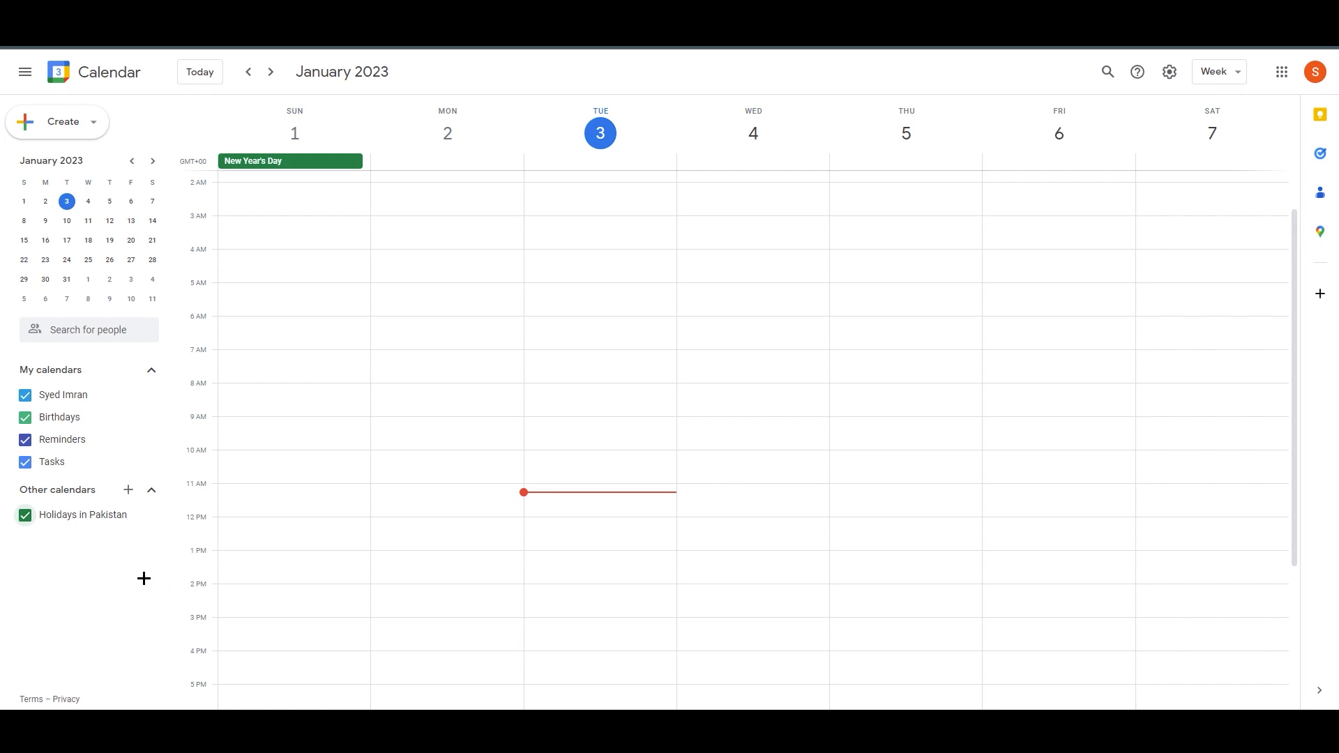
# Go to today's date, page forward through the following weeks of January 2023, and return to the week of January 1–7.
pyautogui.click(194, 72)
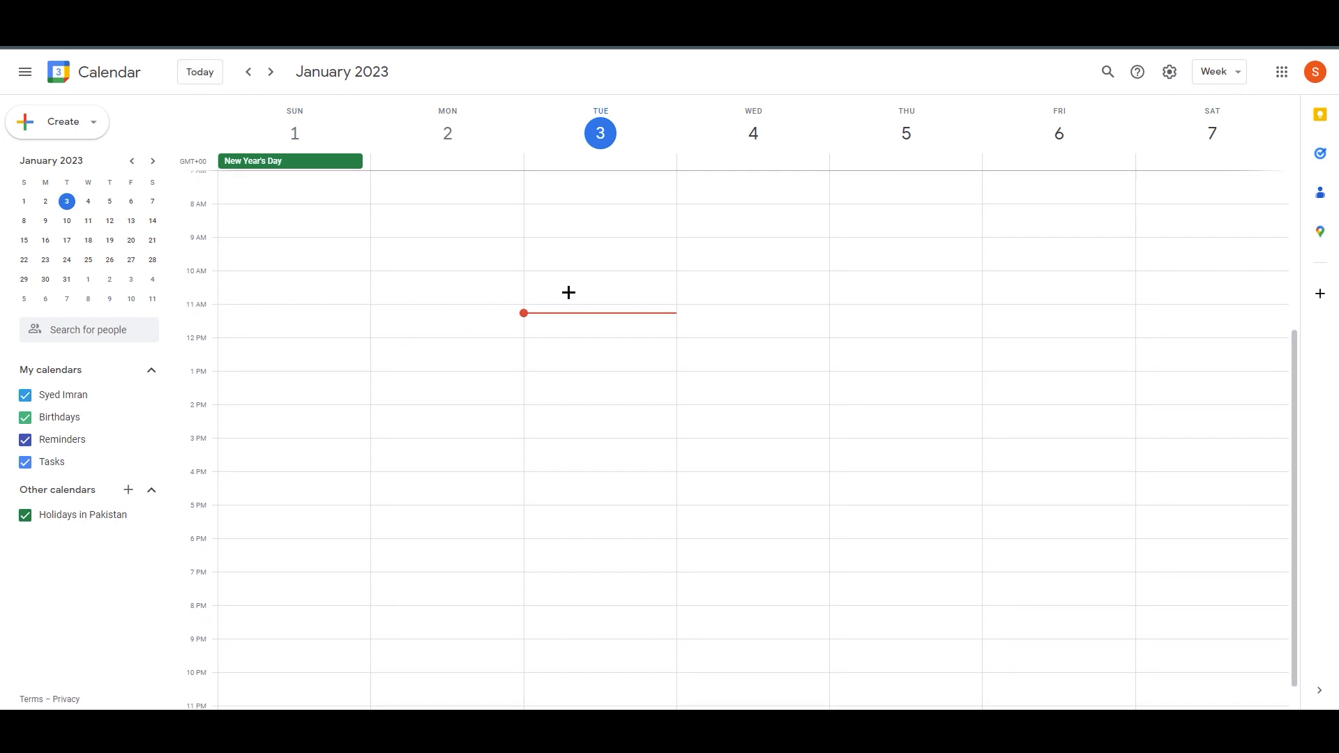
pyautogui.click(270, 71)
pyautogui.click(267, 71)
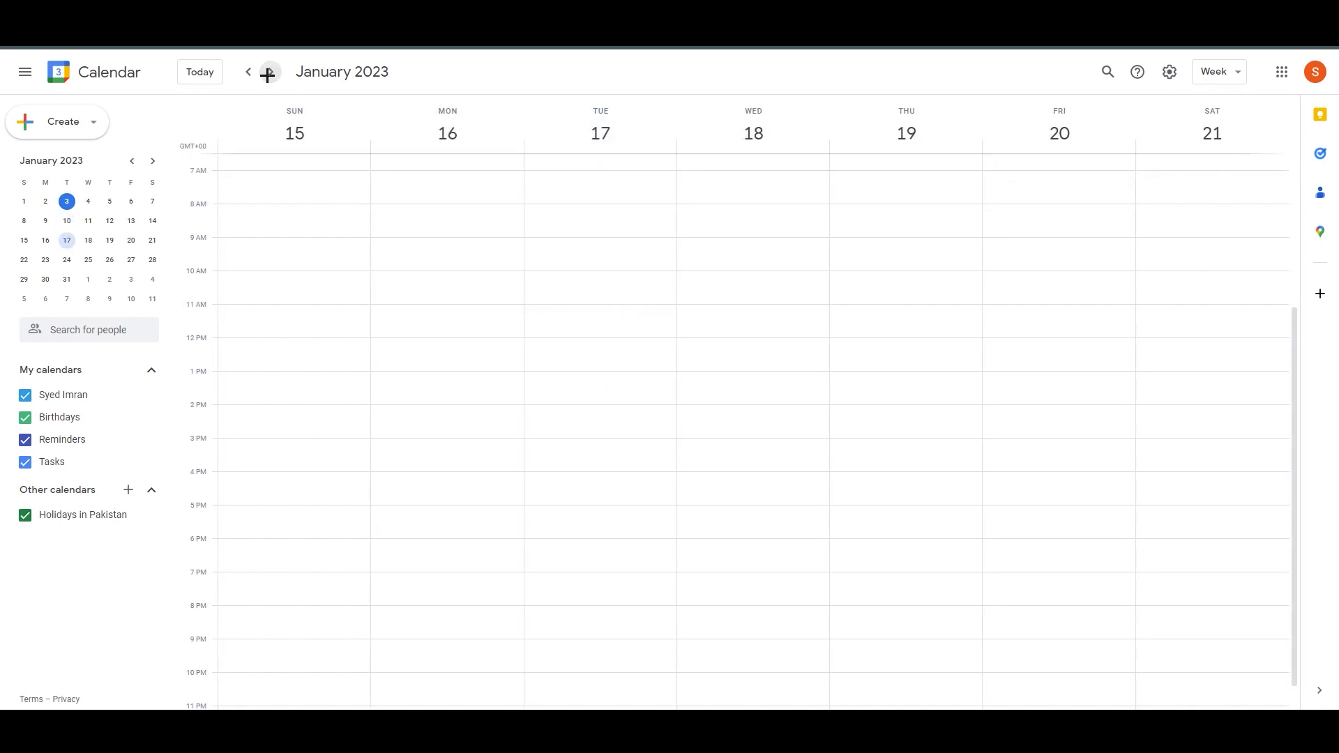
pyautogui.click(266, 72)
pyautogui.click(251, 72)
pyautogui.click(269, 72)
pyautogui.click(270, 72)
pyautogui.click(246, 72)
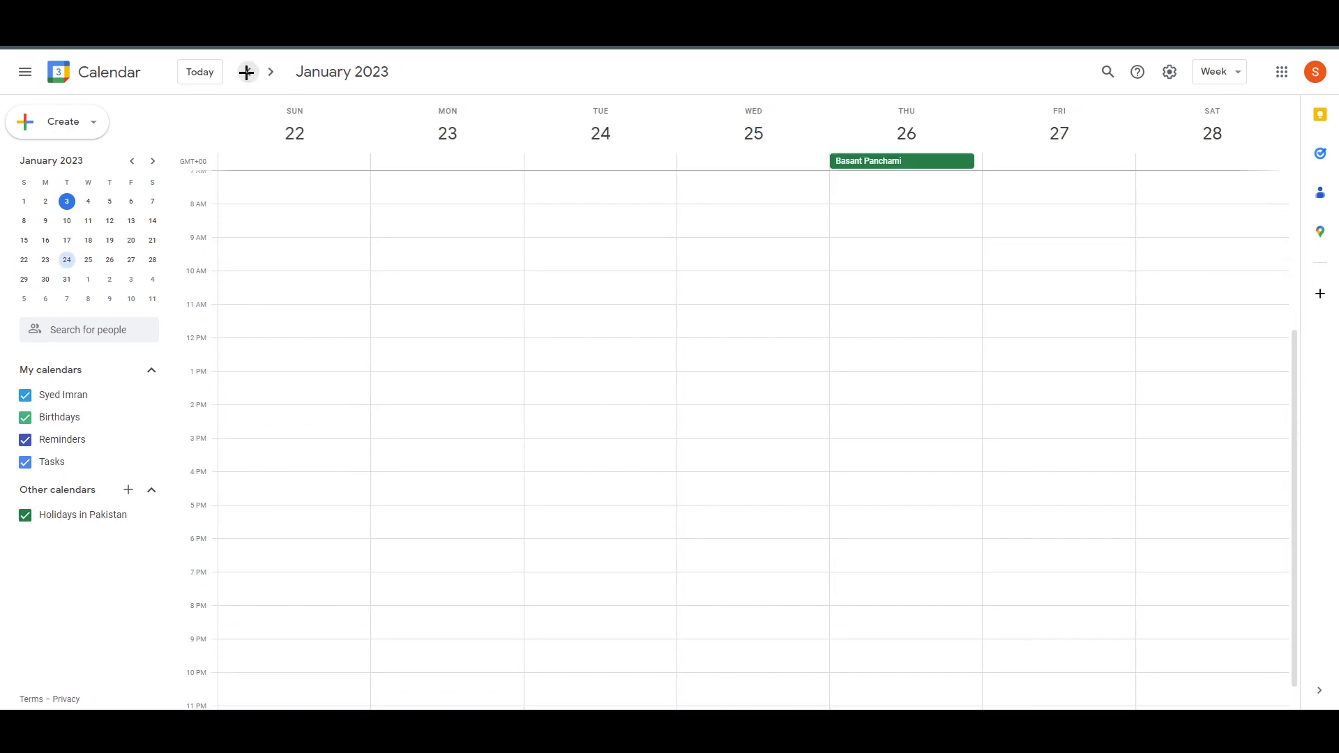
pyautogui.click(247, 72)
pyautogui.click(247, 72)
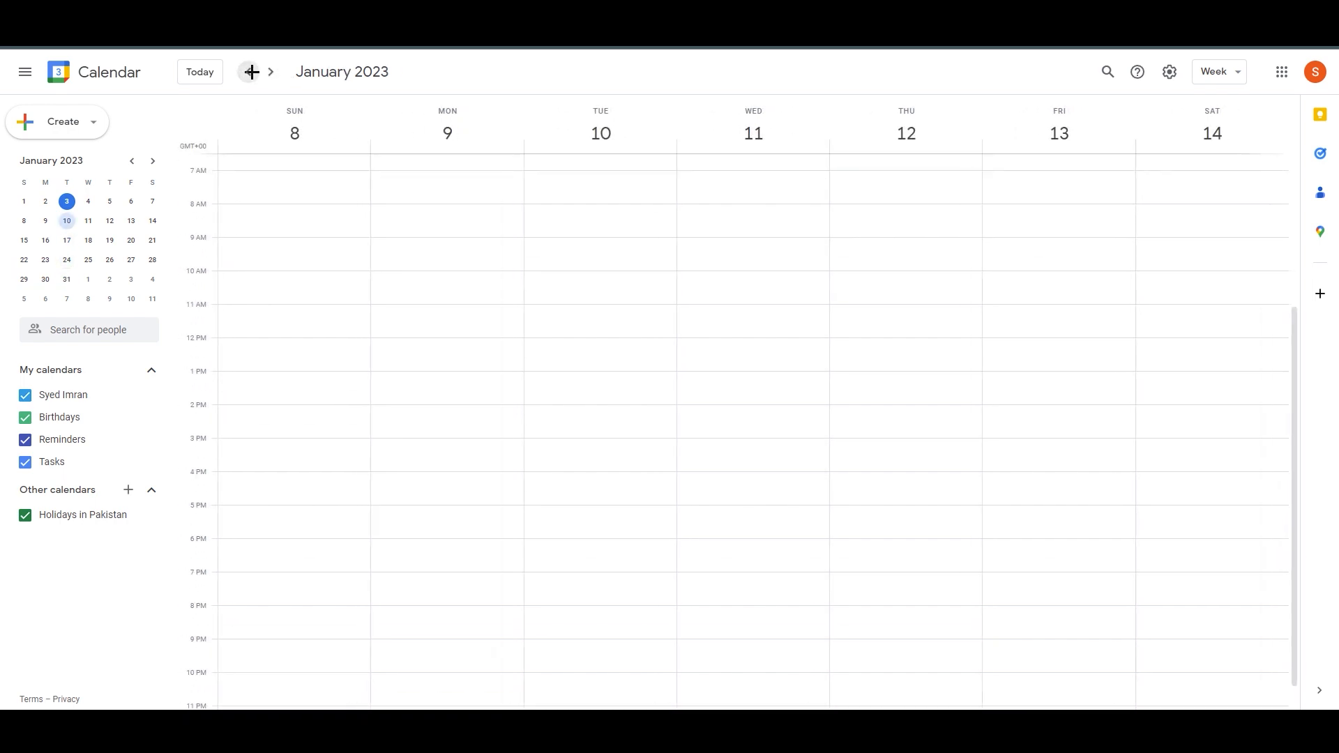
pyautogui.click(250, 72)
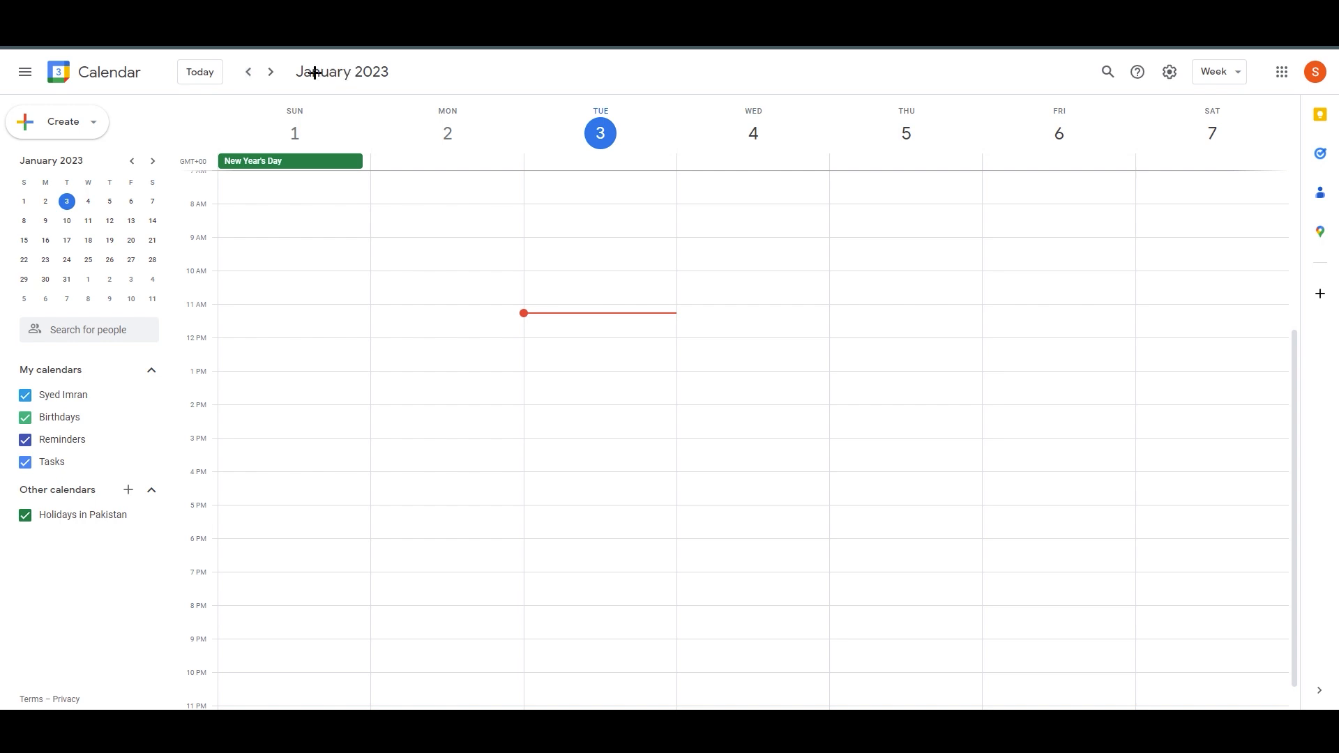
# Enter "new year" in the calendar search, clear it, and close the search after reopening it once.
pyautogui.click(1107, 73)
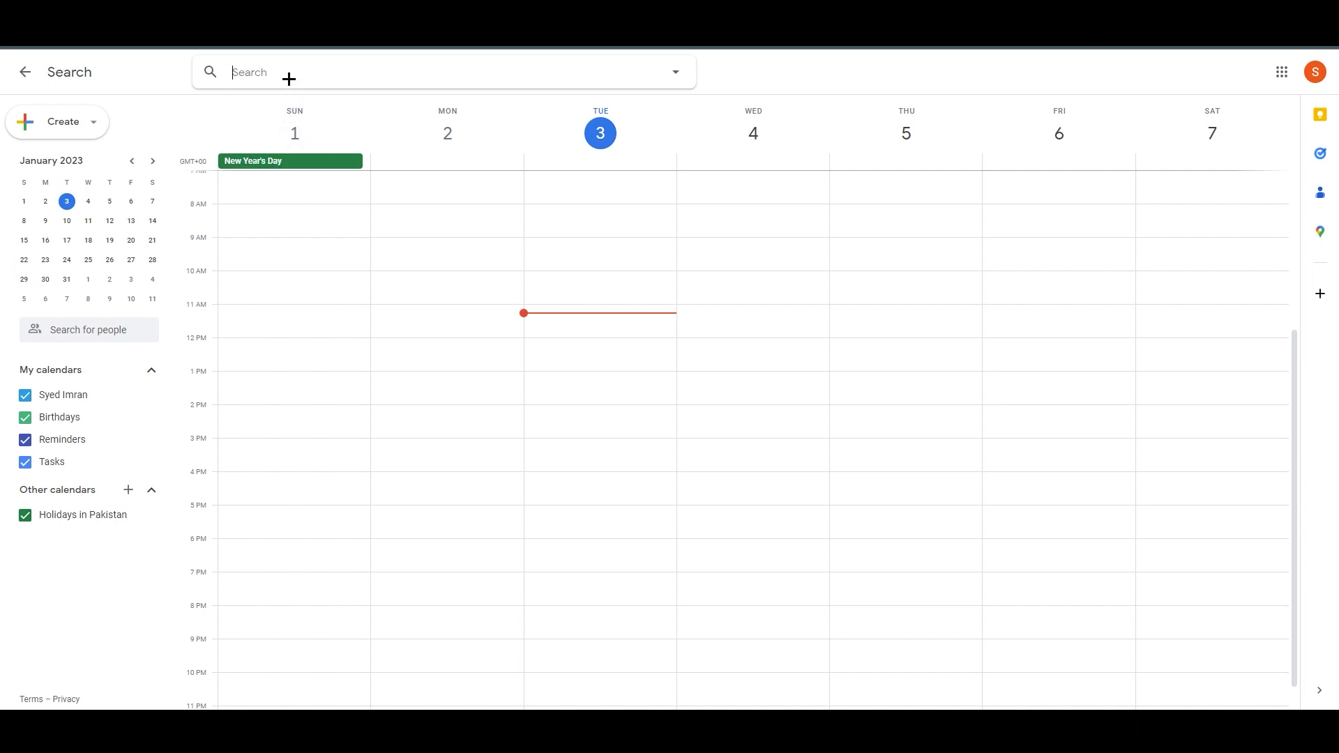
pyautogui.write('new year')
pyautogui.hotkey('ctrl', 'a')
pyautogui.press('BackSpace')
pyautogui.press('Escape')
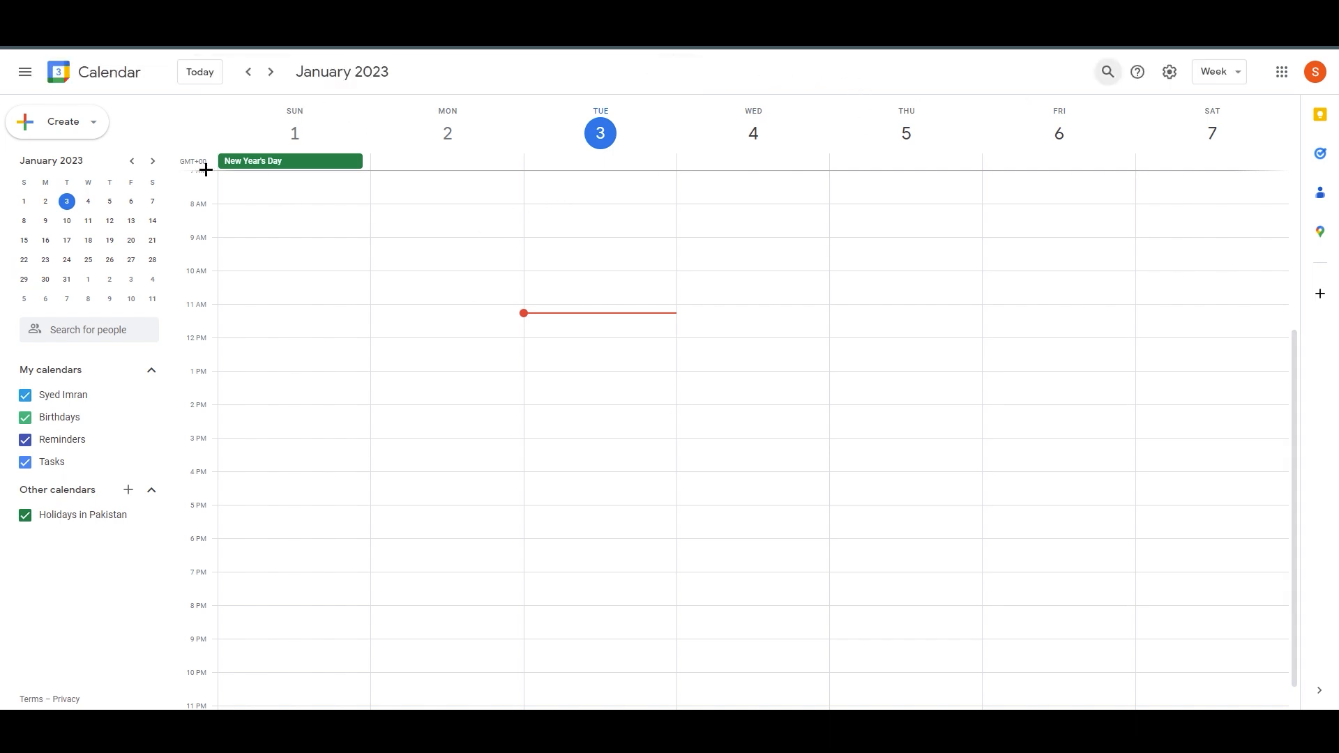
pyautogui.click(1113, 70)
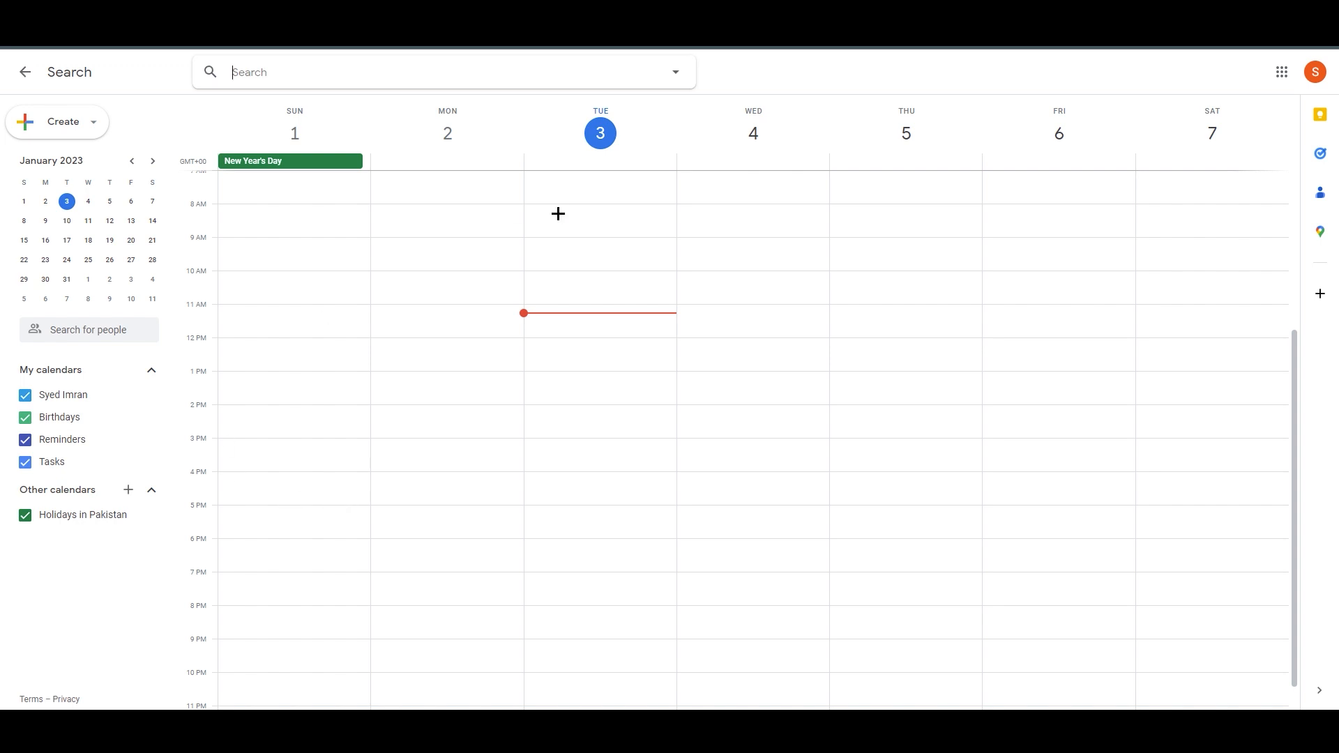
pyautogui.press('Escape')
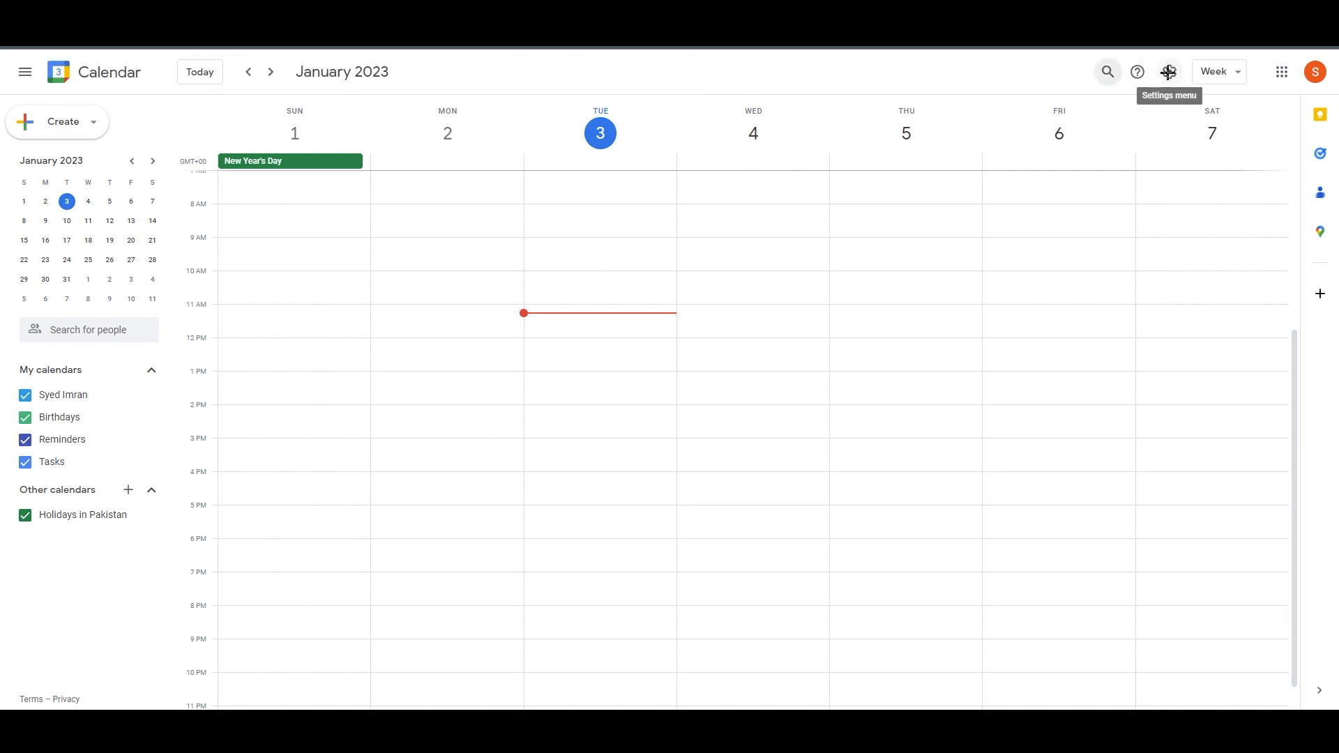
# View the available calendar view options and dismiss them, keeping the Week view.
pyautogui.click(1216, 72)
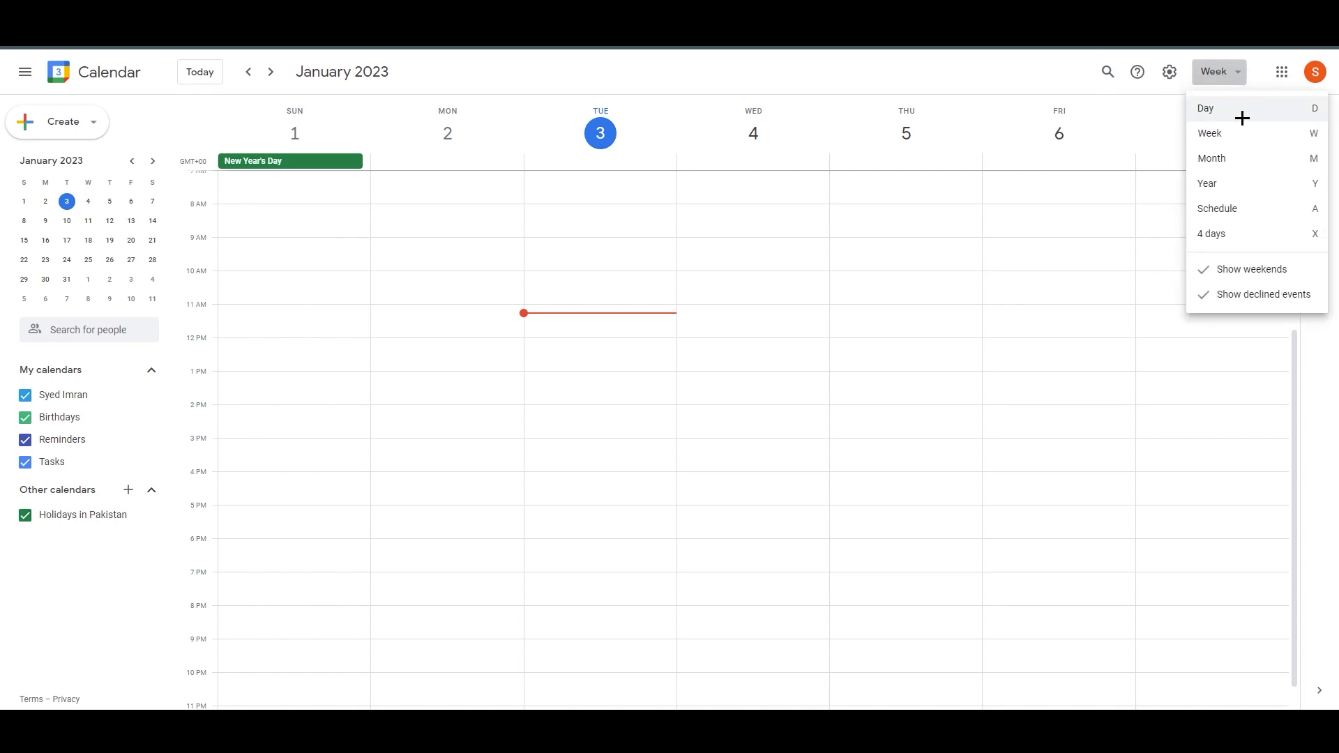
pyautogui.click(920, 81)
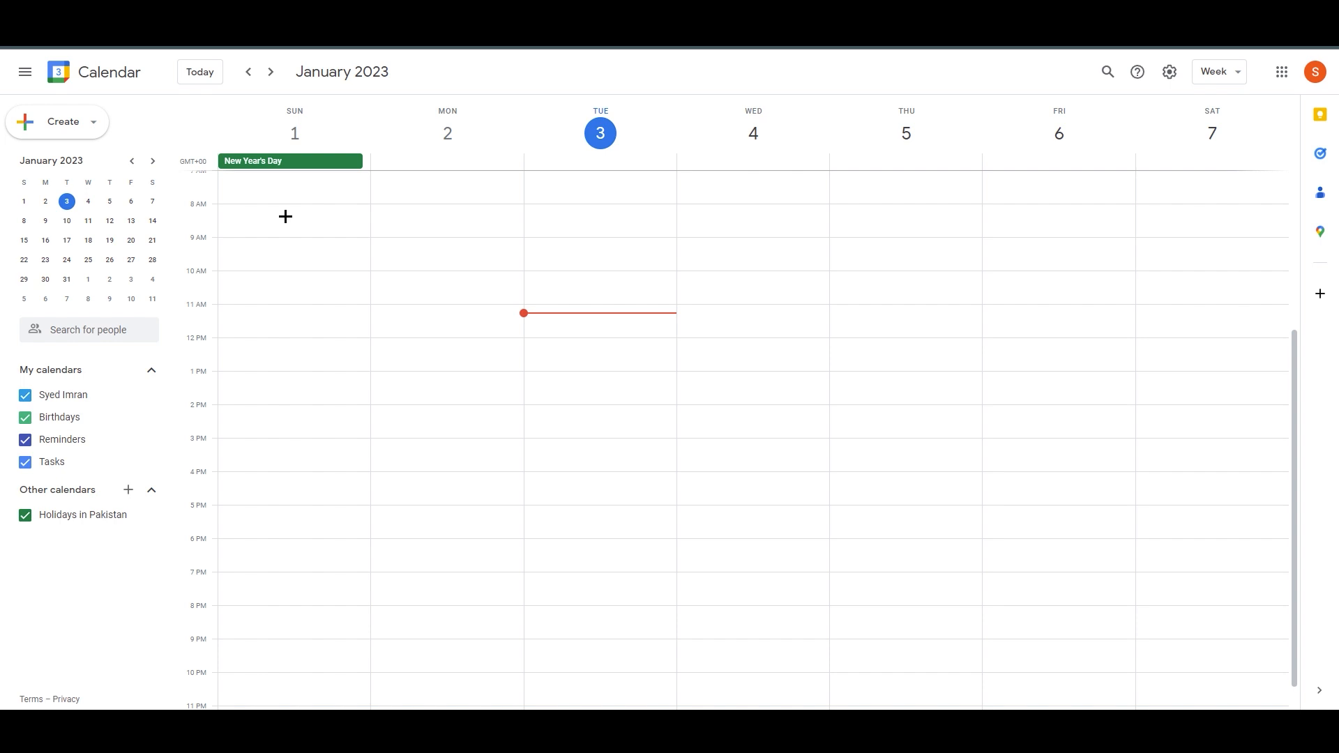
# Create a new event, open its full set of options, and title it "DEMO".
pyautogui.click(71, 127)
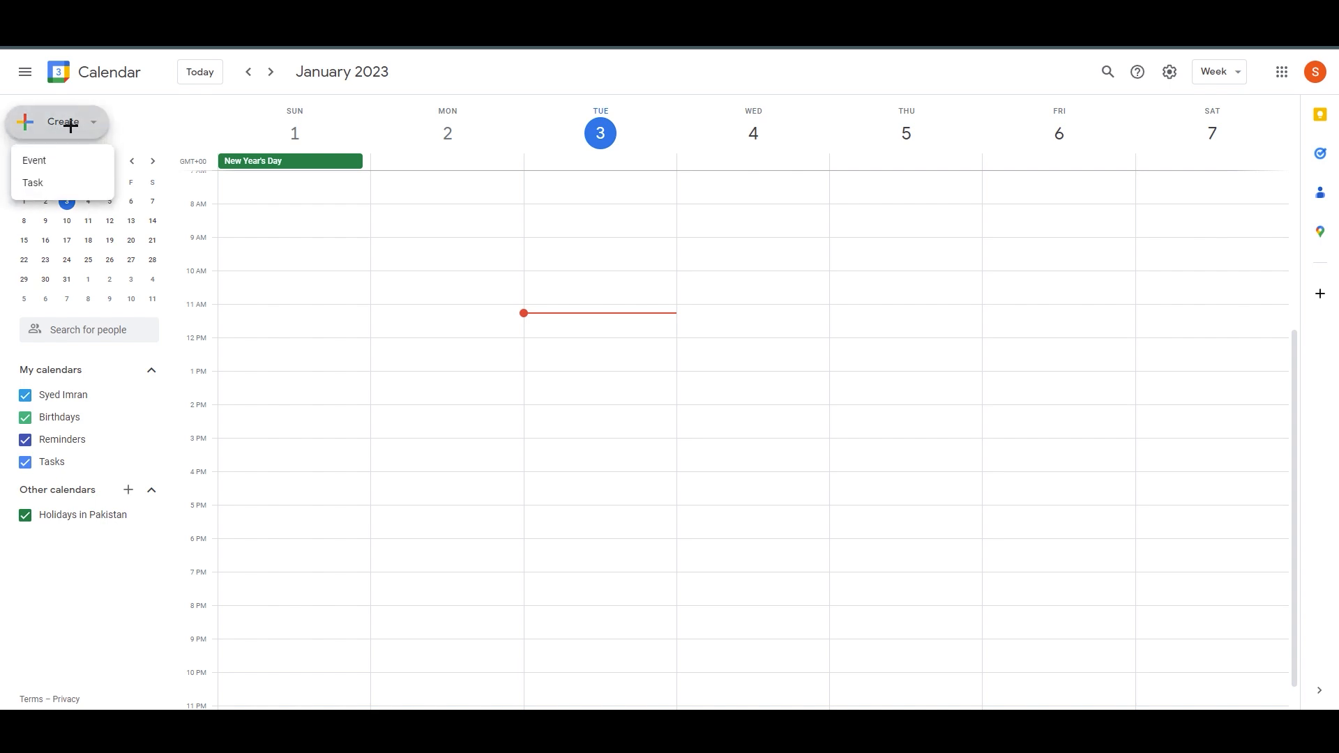
pyautogui.click(52, 162)
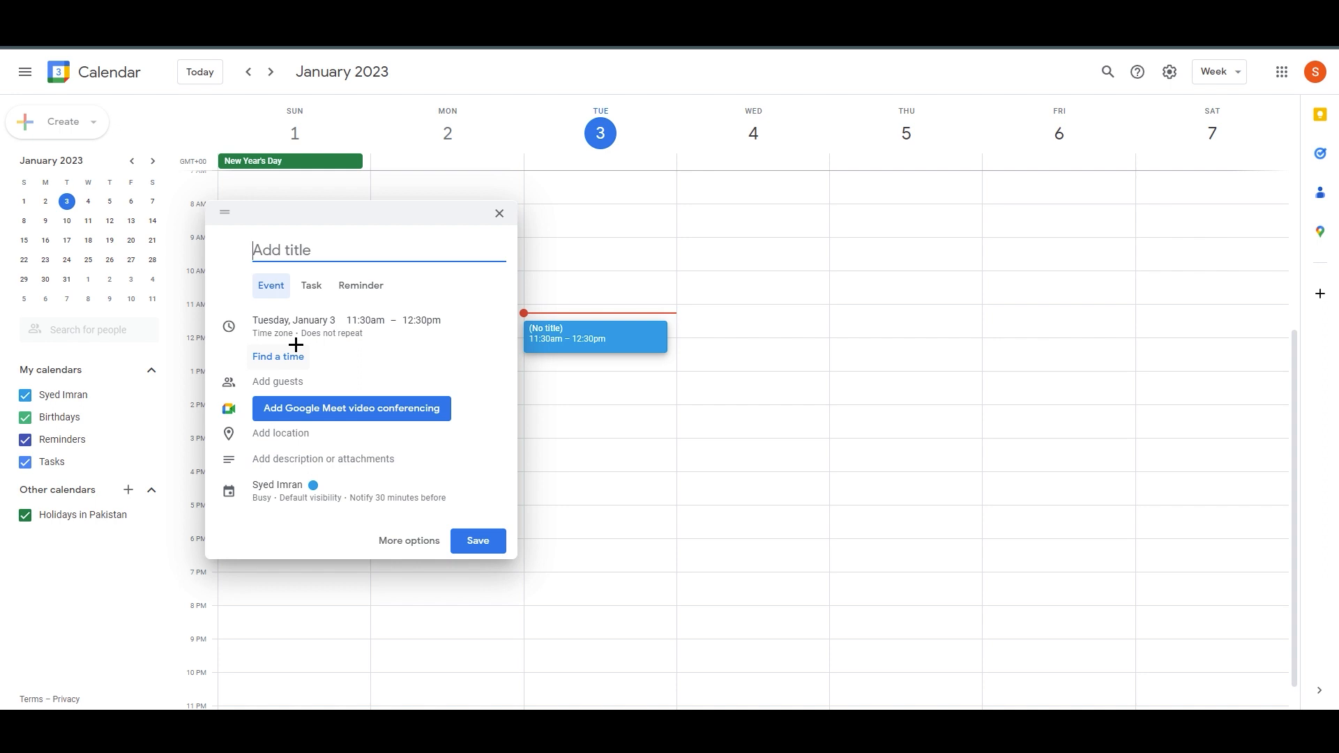
pyautogui.click(410, 539)
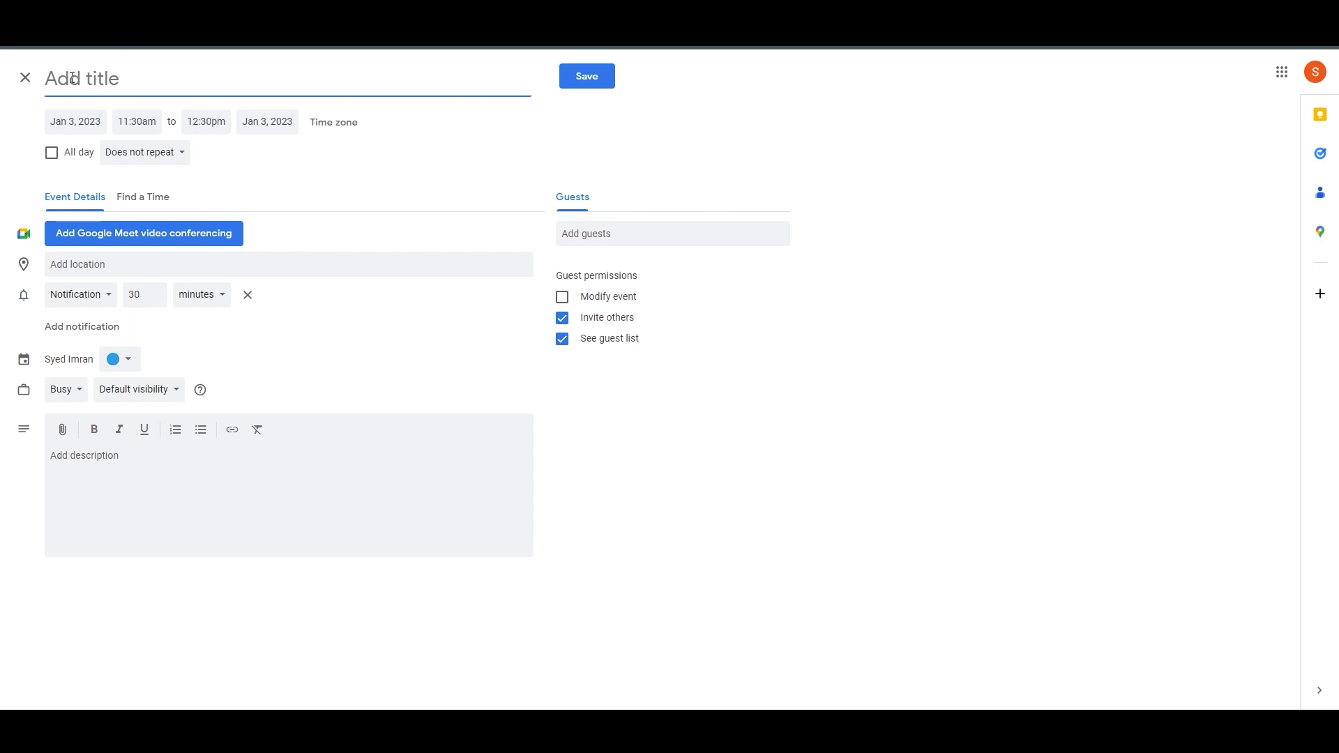
pyautogui.write('DEMO')
# Browse the upcoming months for the event's start date and set it to Jan 17, 2023.
pyautogui.click(80, 127)
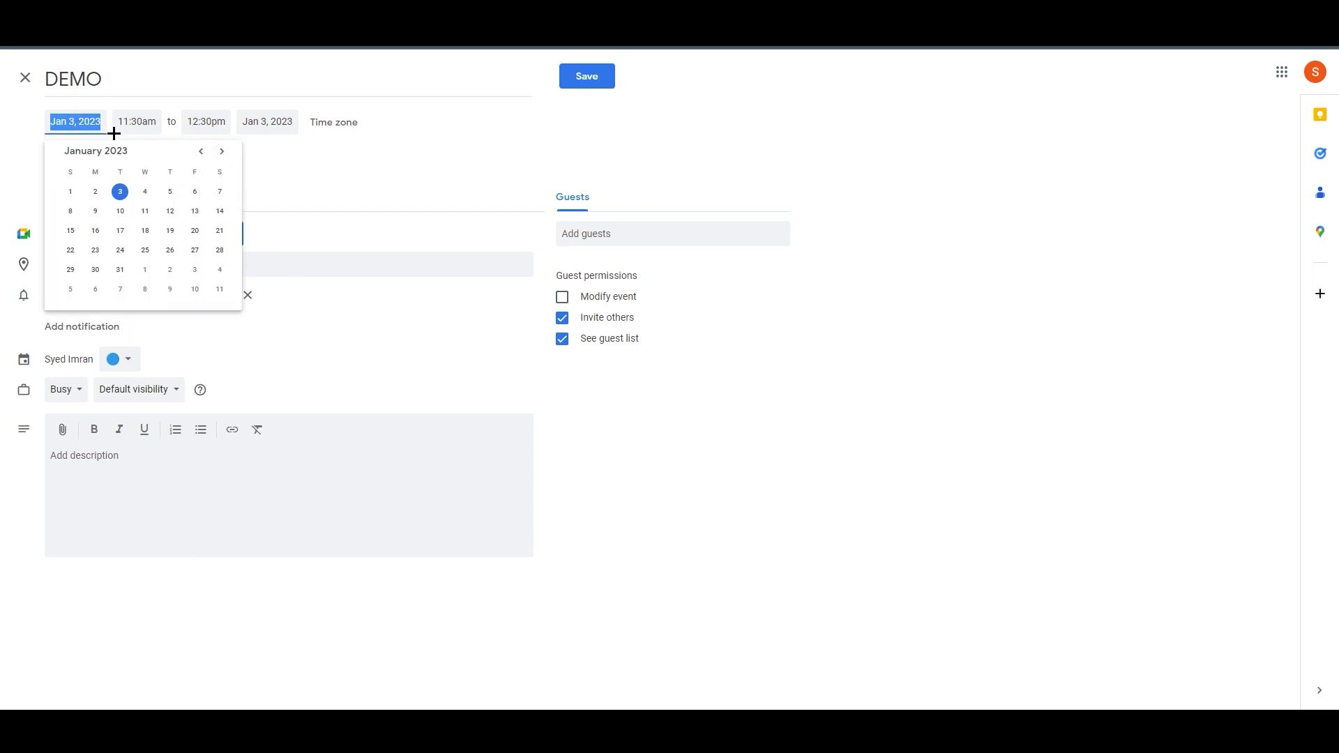
pyautogui.click(221, 152)
pyautogui.click(221, 152)
pyautogui.click(201, 151)
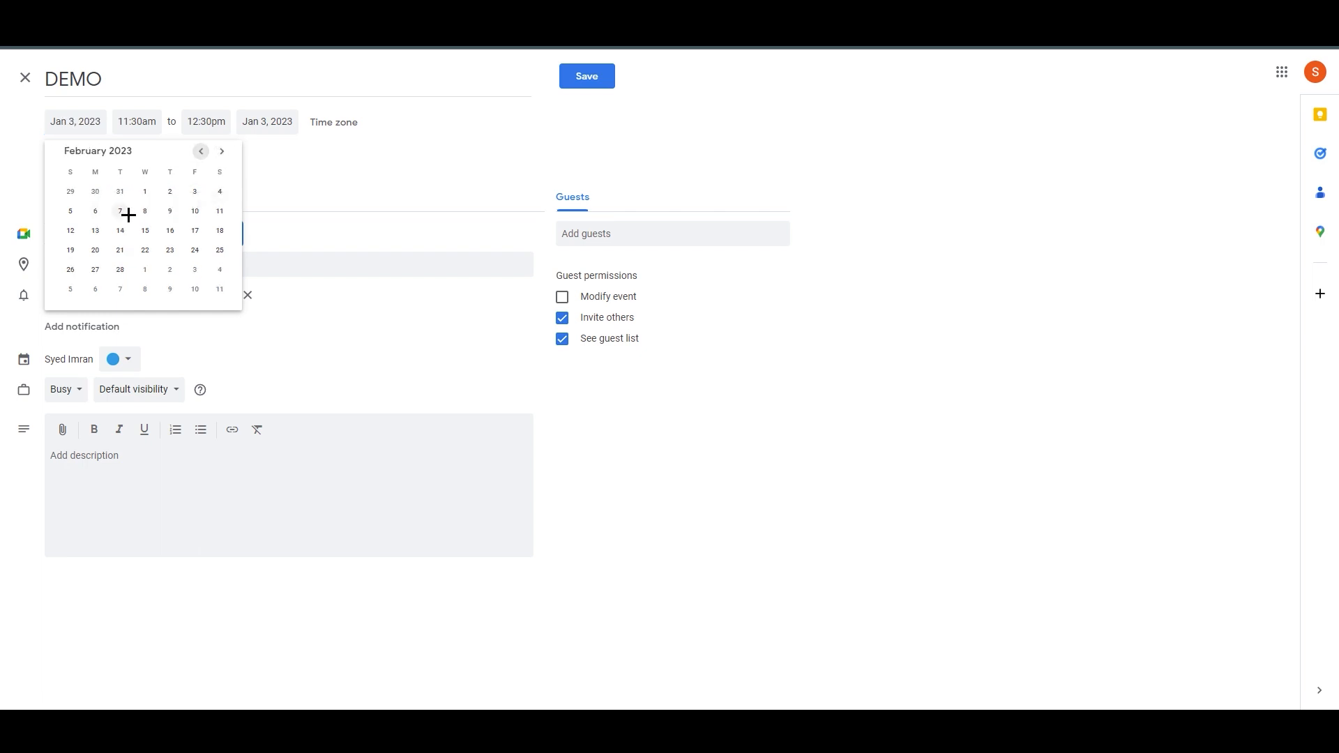
pyautogui.click(201, 152)
pyautogui.click(120, 232)
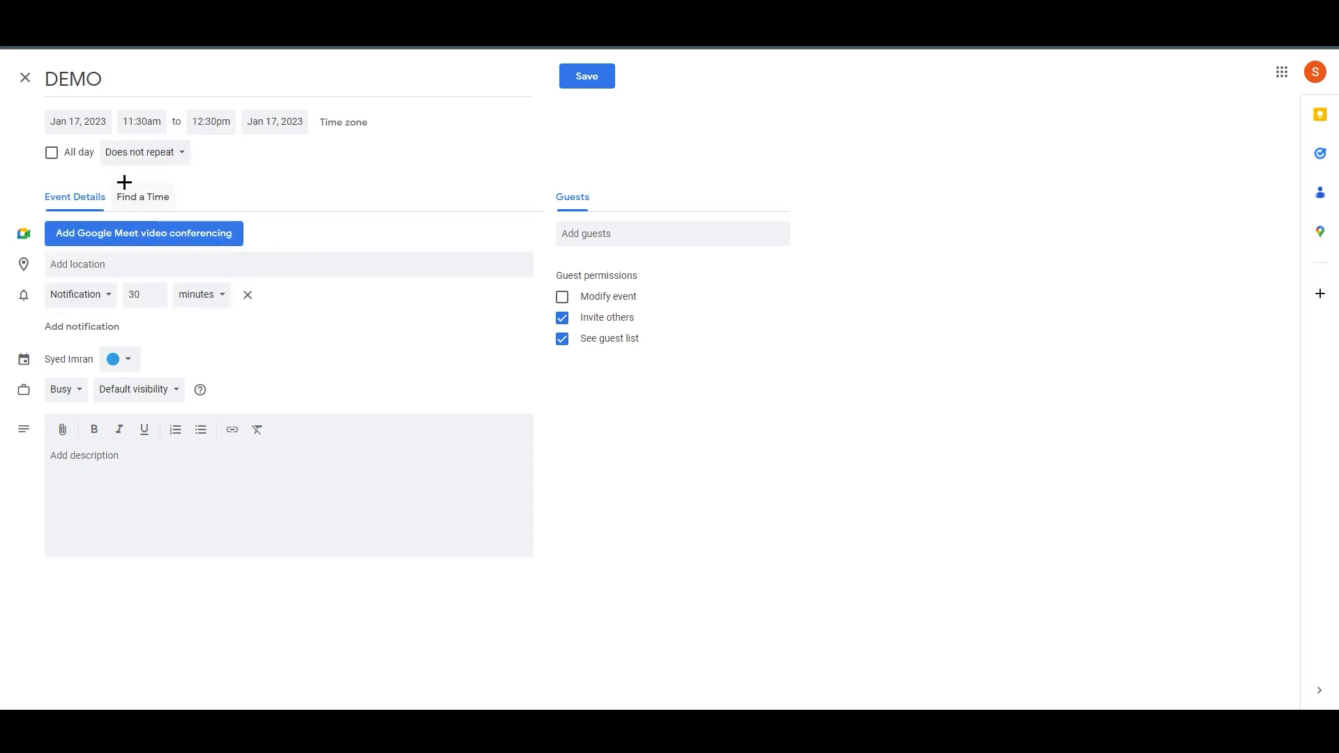
# Check the event's start time field and the end date choices without changing them.
pyautogui.click(142, 121)
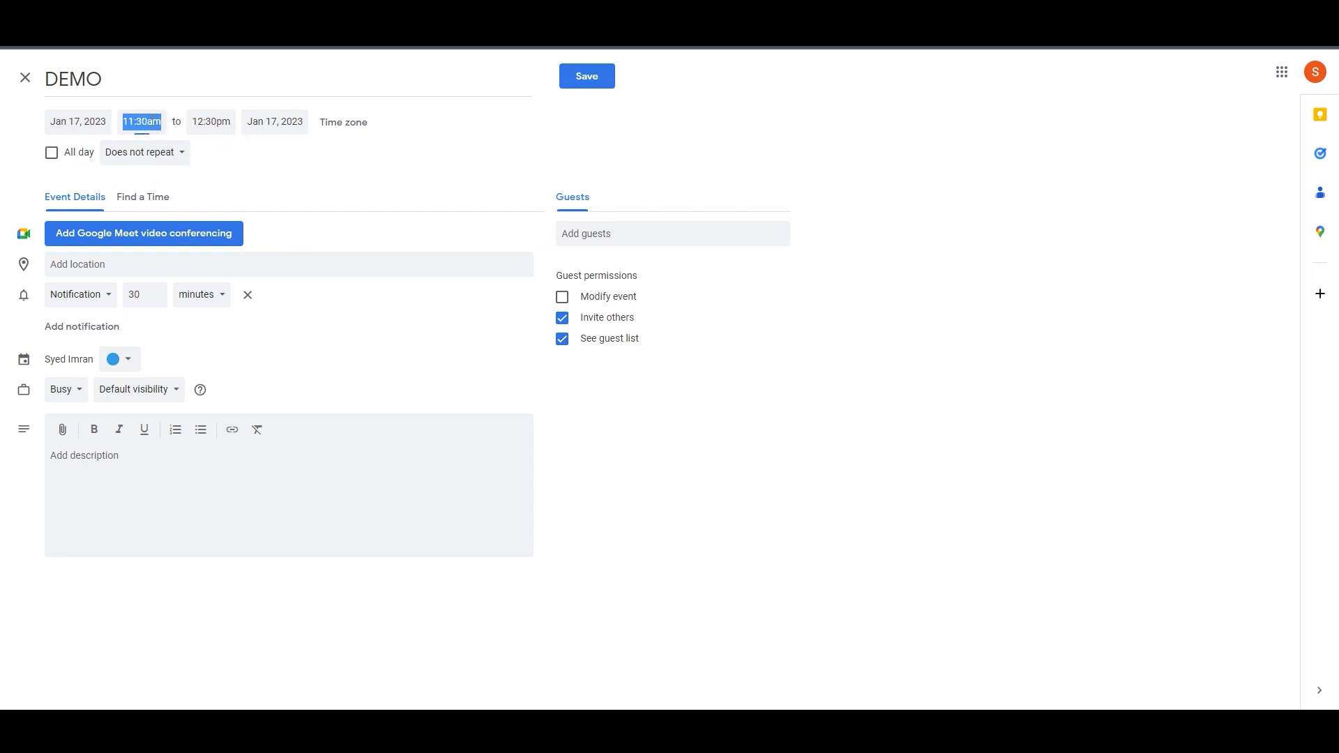
pyautogui.click(350, 157)
pyautogui.click(275, 126)
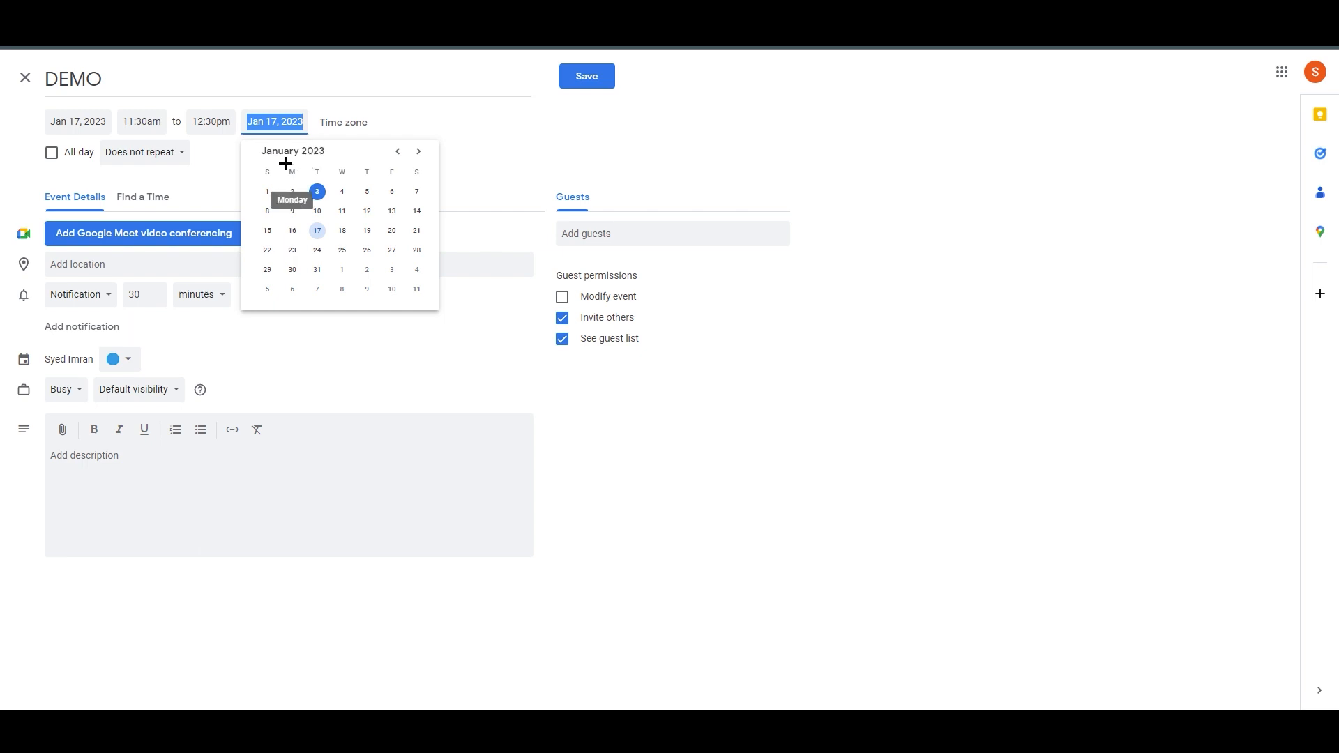
pyautogui.click(234, 181)
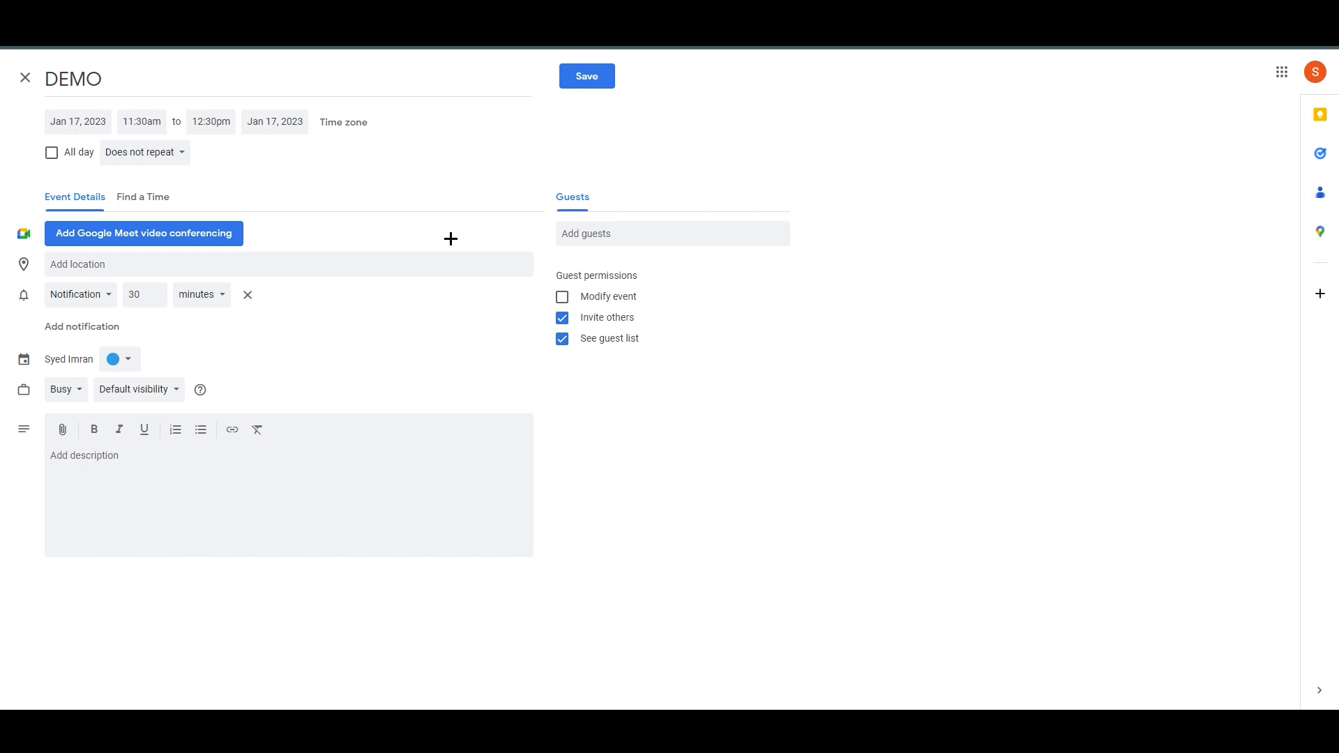
# Examine the event's notification type, notification lead time and guest entry without changing them.
pyautogui.click(84, 295)
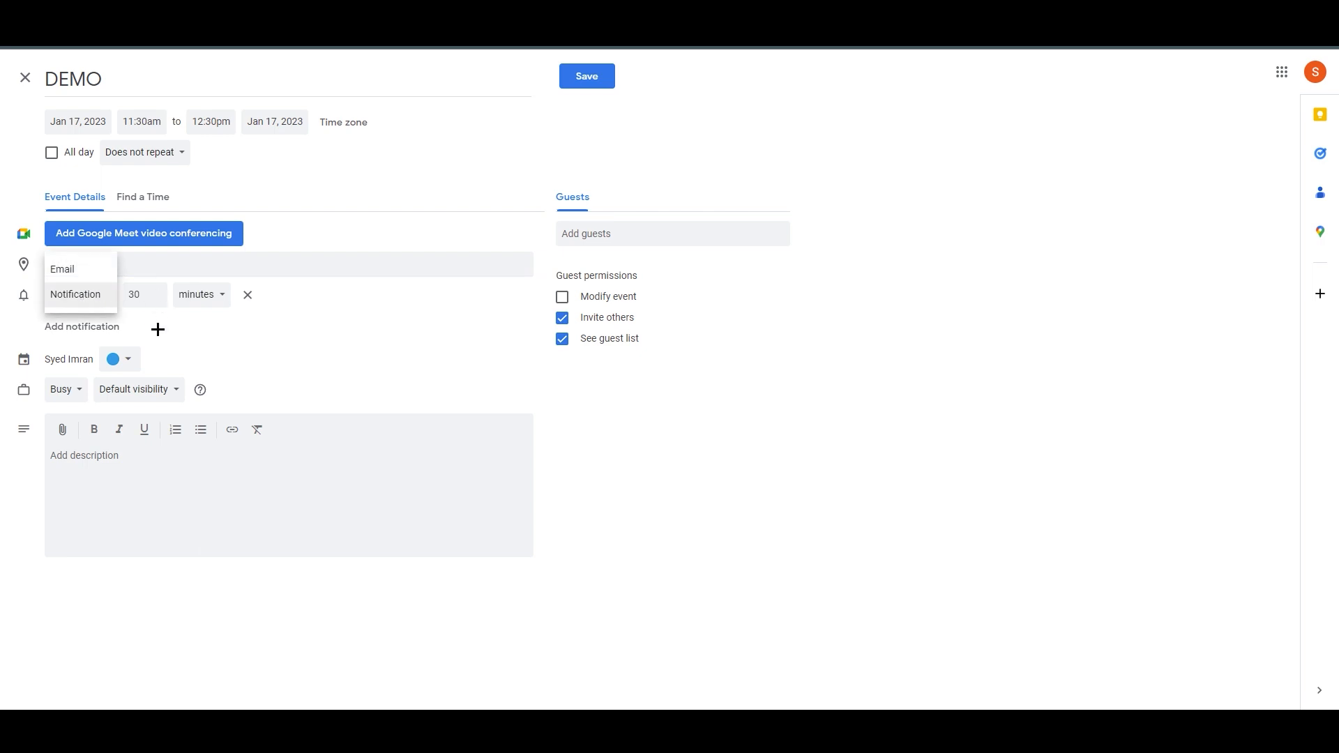
pyautogui.click(158, 329)
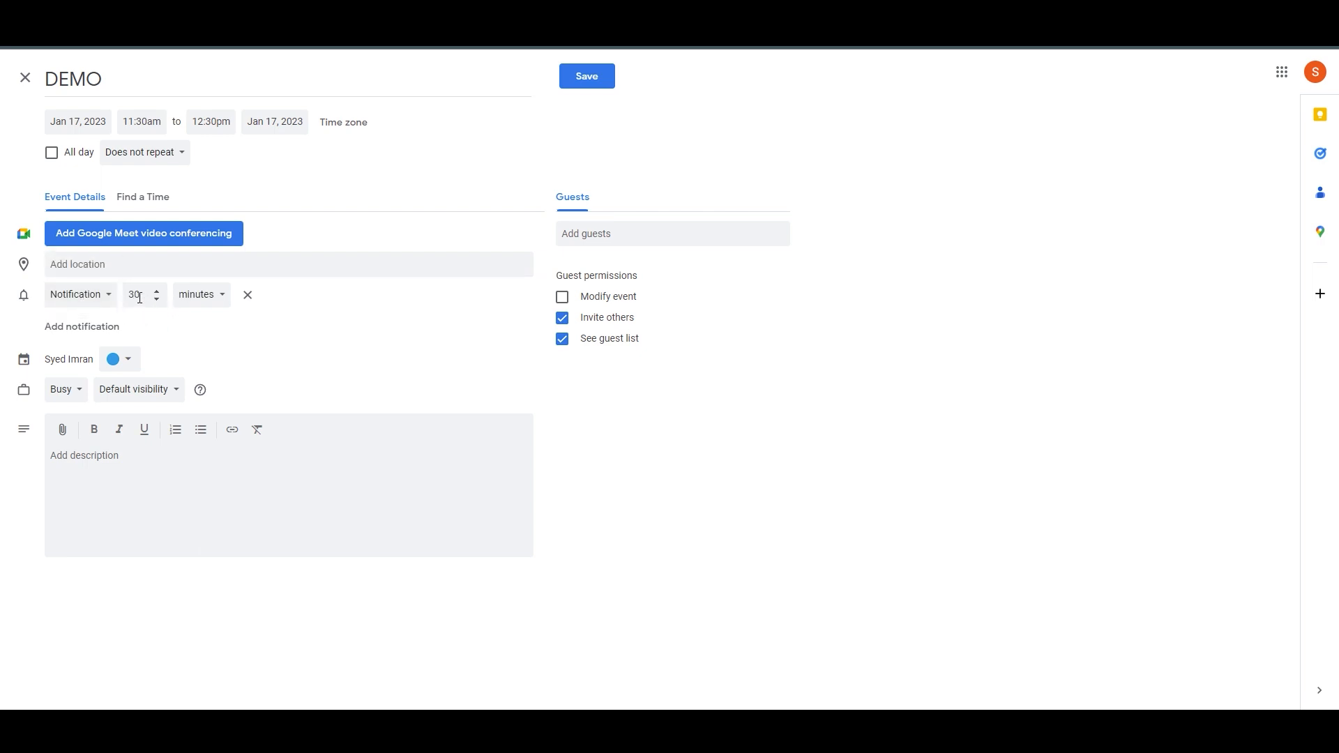
pyautogui.click(148, 303)
pyautogui.click(346, 333)
pyautogui.click(608, 234)
# Examine the event's colour, availability and visibility choices, keeping Busy and Default visibility.
pyautogui.click(113, 359)
pyautogui.click(260, 358)
pyautogui.click(60, 389)
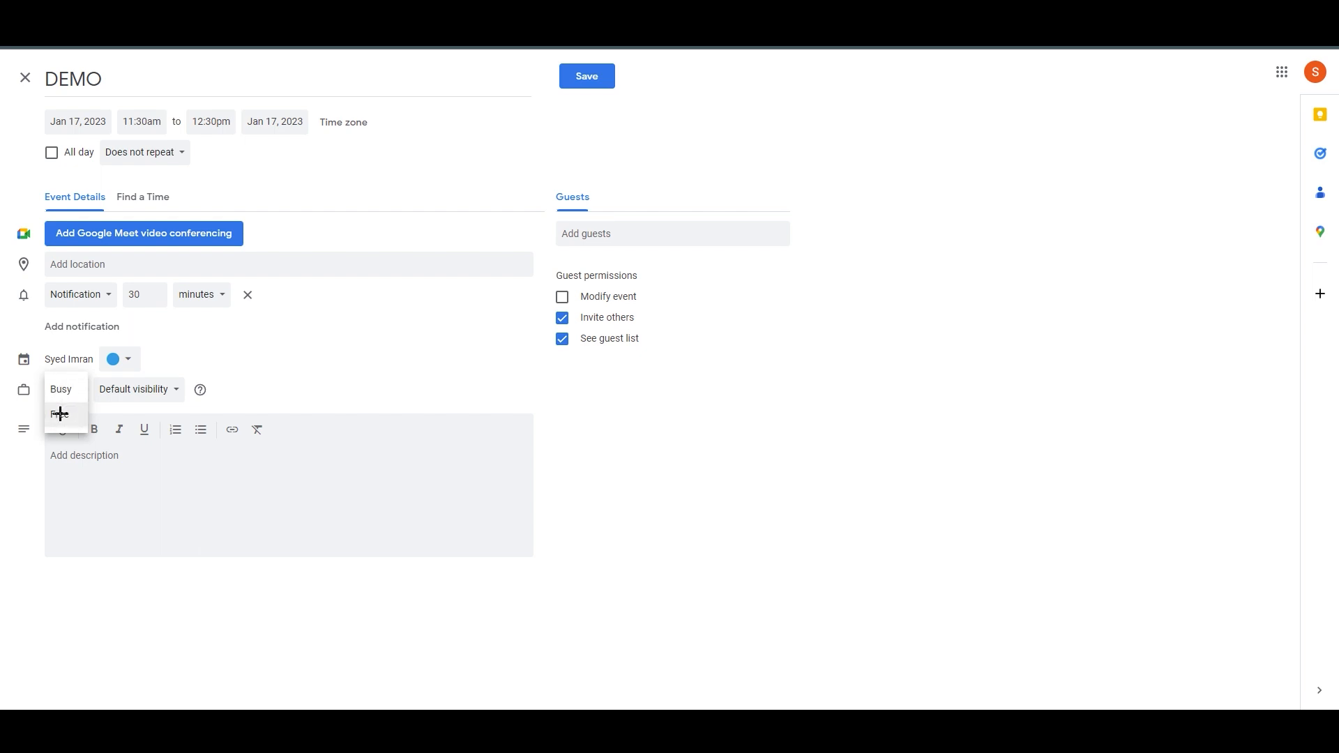
pyautogui.click(261, 379)
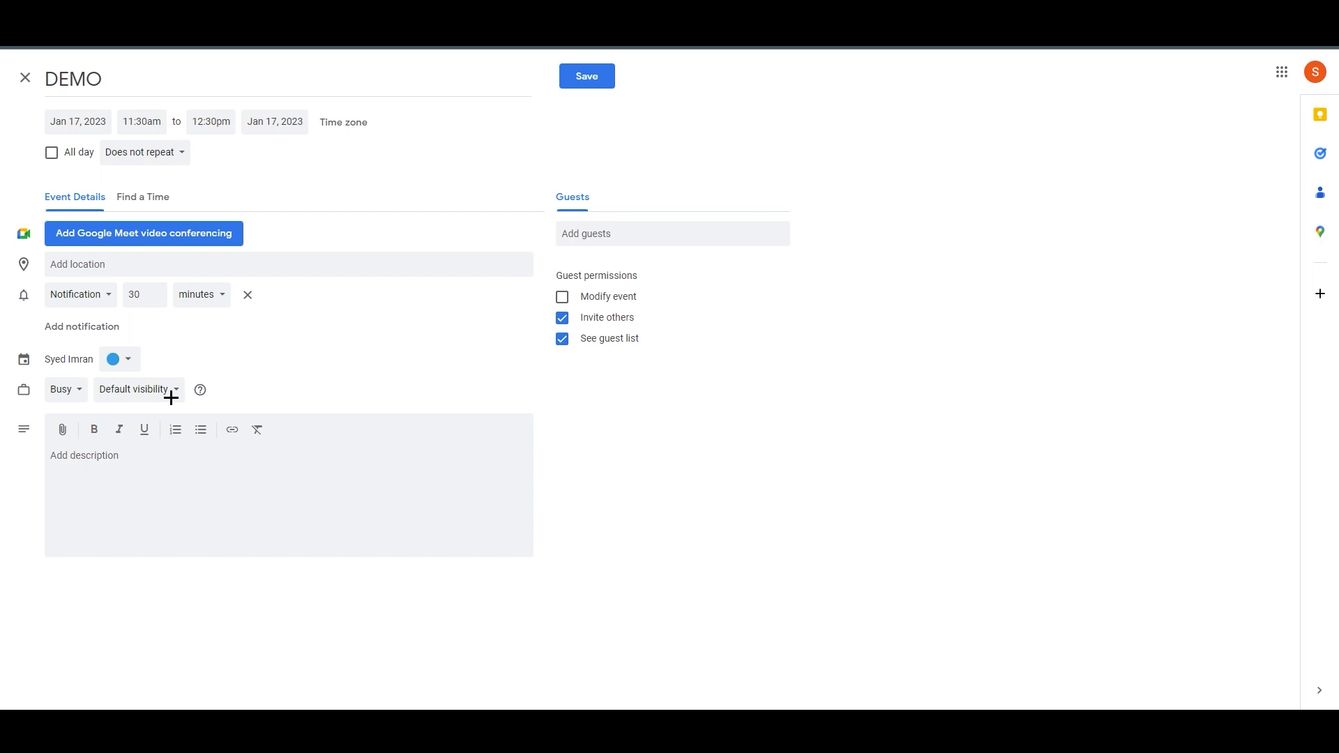
pyautogui.click(143, 390)
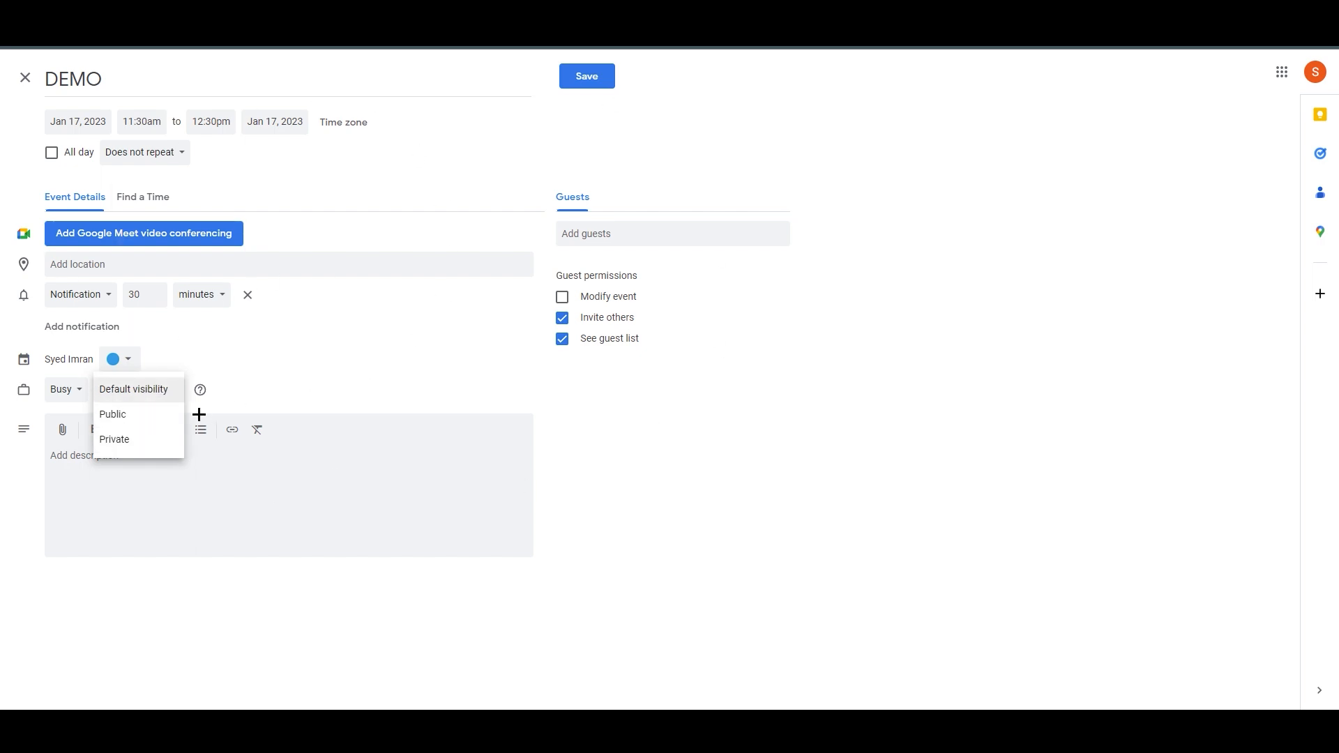
pyautogui.click(154, 388)
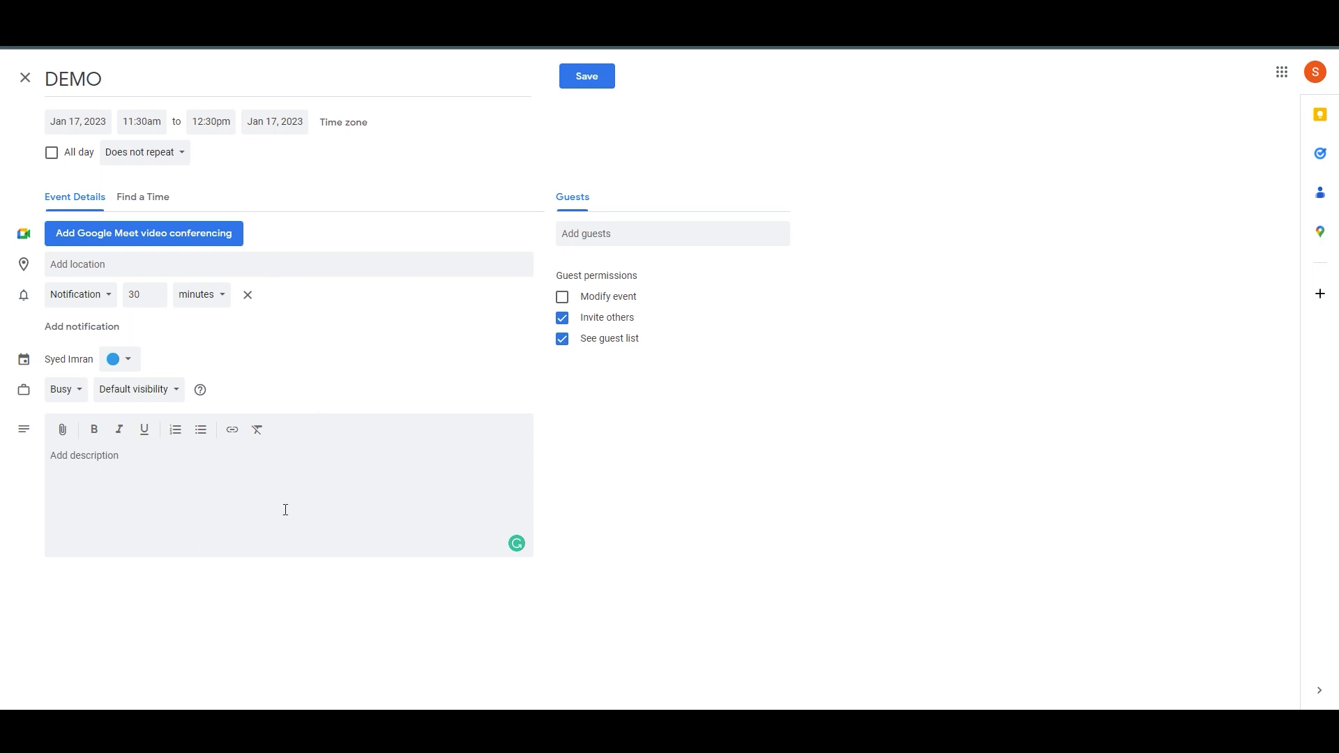
# Save the DEMO event, postpone the browser notification permission, and show the week containing January 17.
pyautogui.click(593, 78)
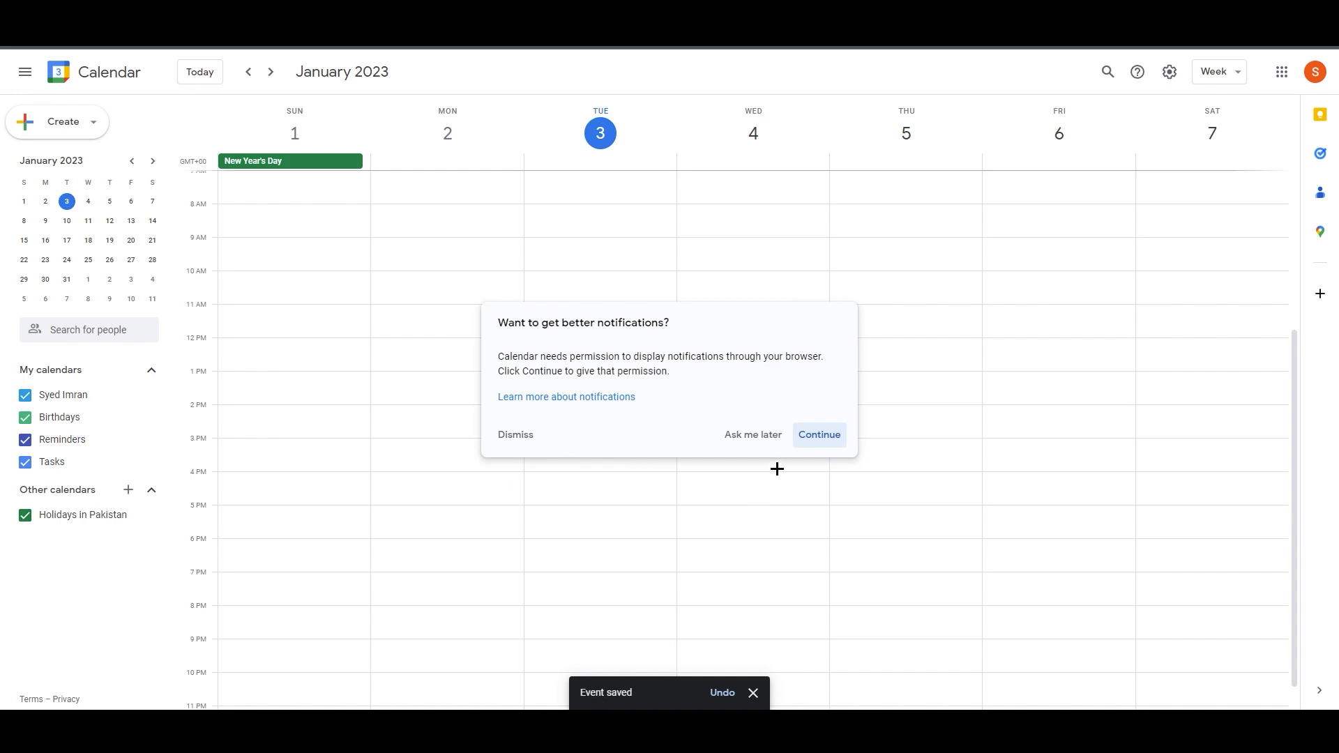
pyautogui.click(764, 433)
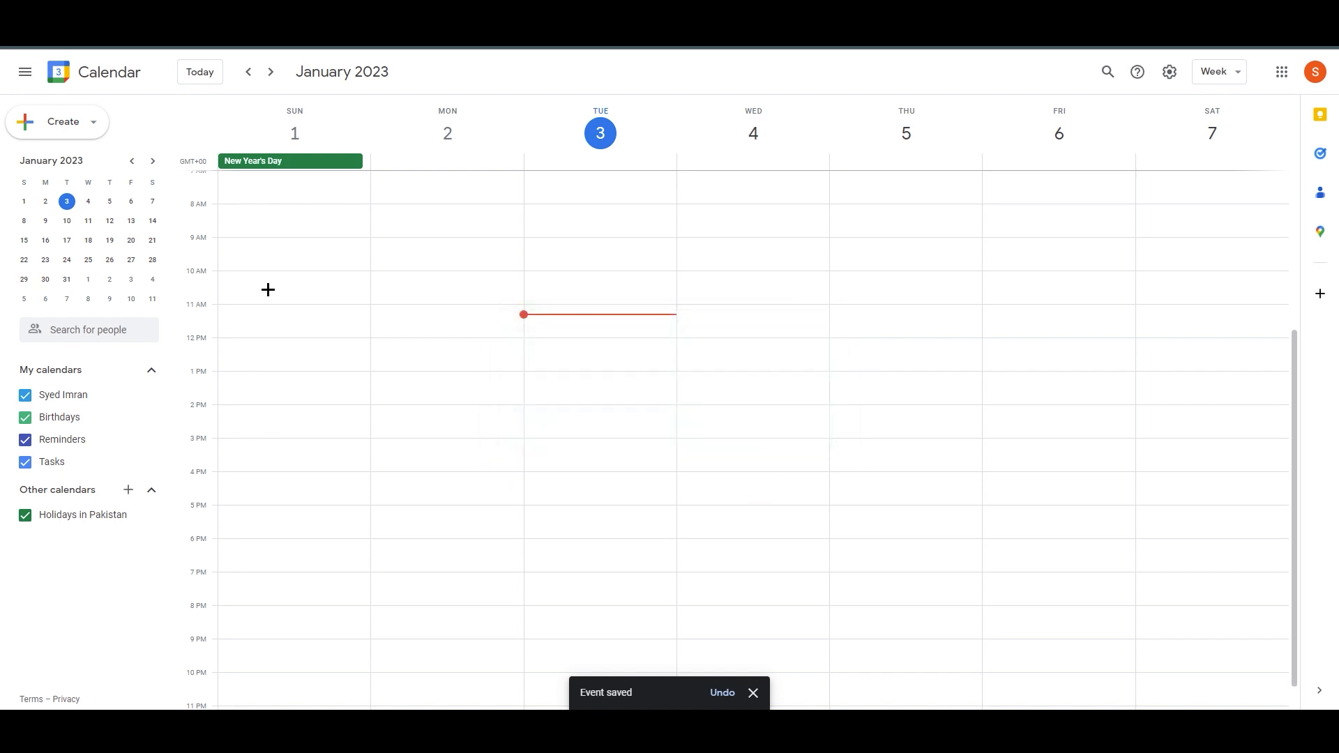
pyautogui.click(67, 241)
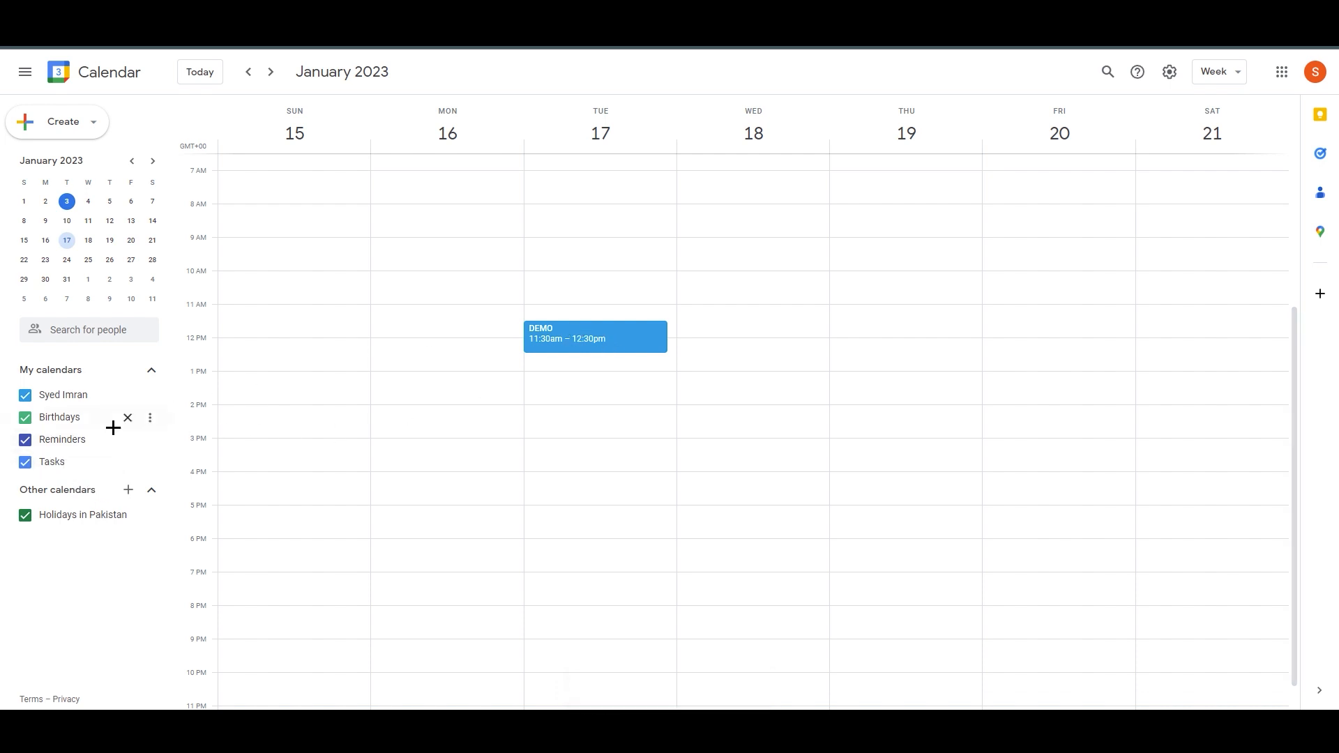
# Hide the Tasks and Reminders calendars and show both again.
pyautogui.click(25, 462)
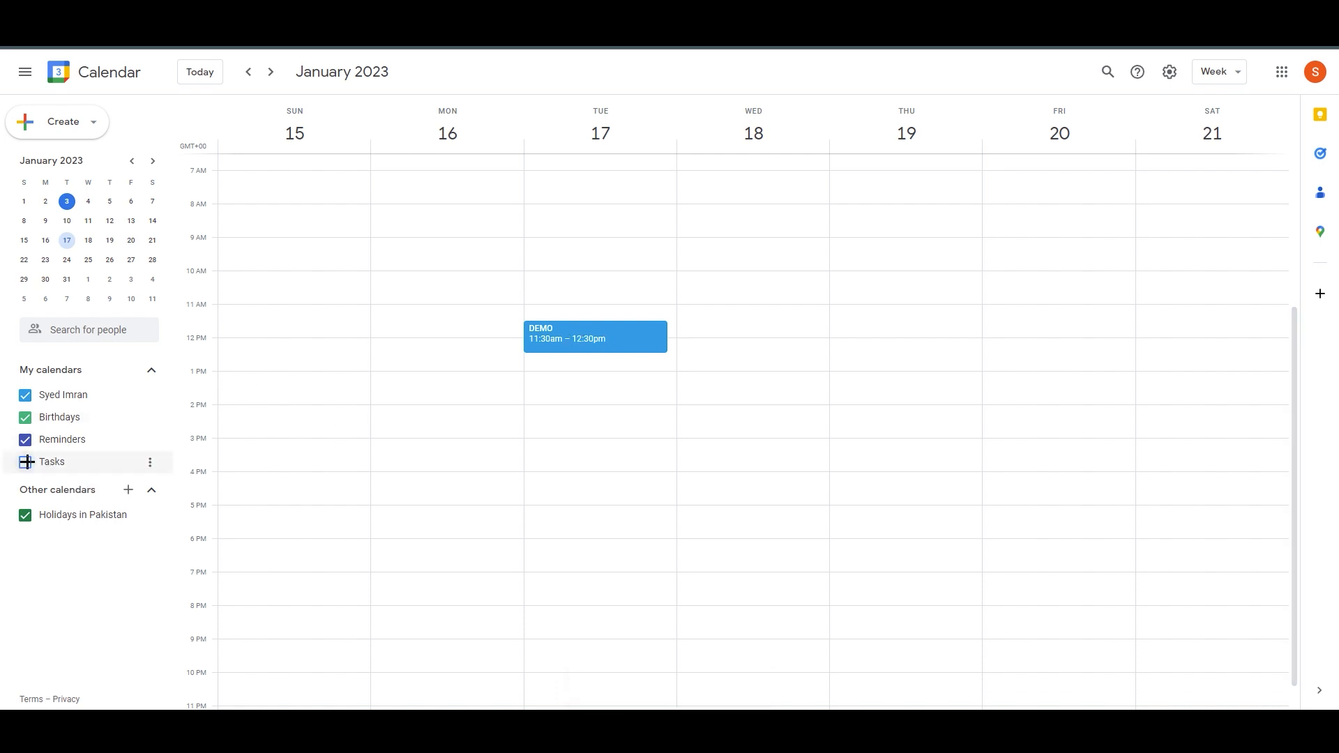
pyautogui.click(25, 439)
pyautogui.click(26, 461)
pyautogui.click(25, 440)
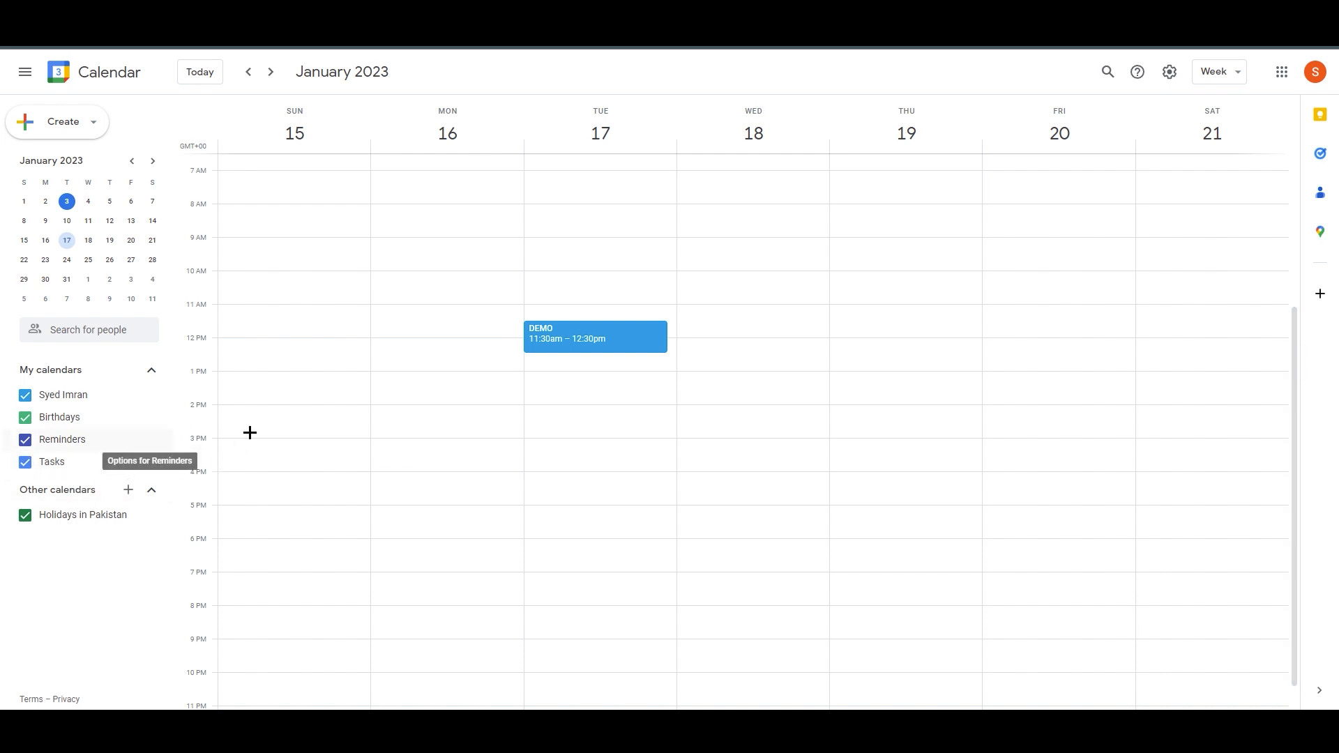
# Open the DEMO event on January 17 for editing, delete it, and return to the week of January 3.
pyautogui.click(597, 337)
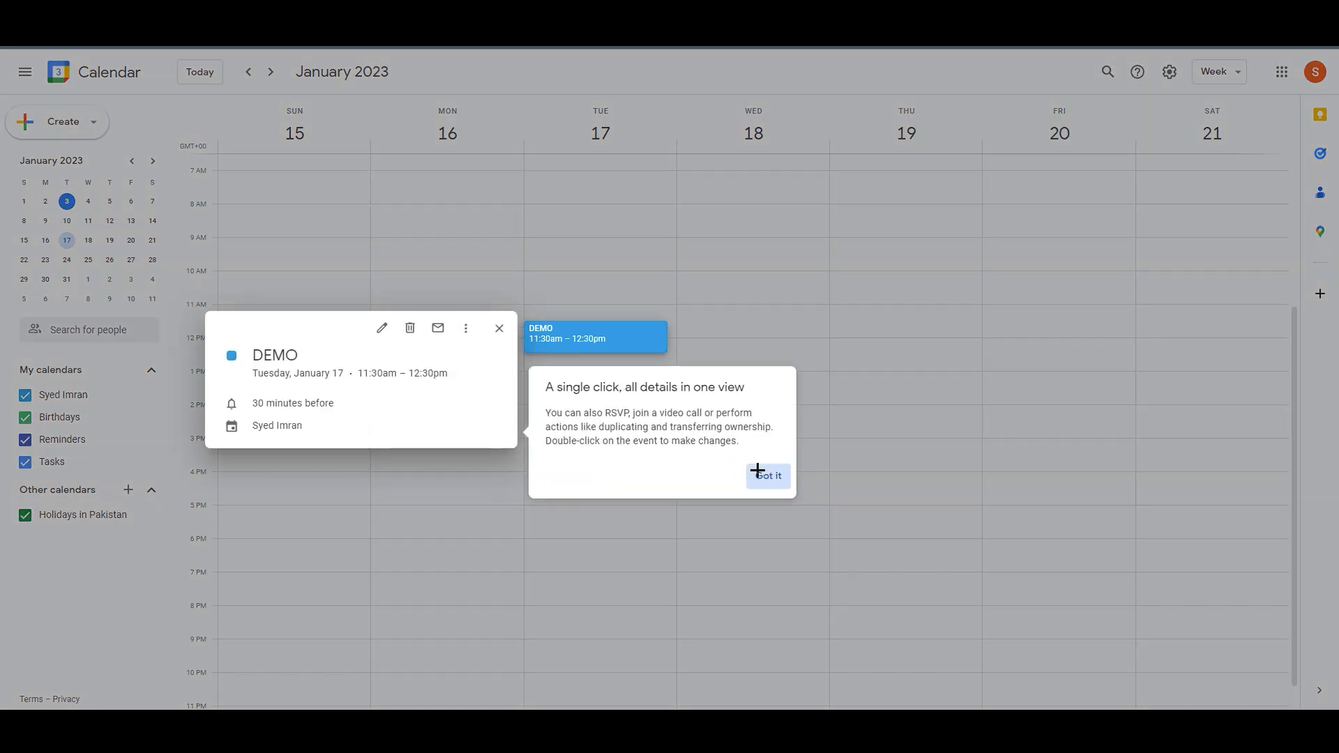
pyautogui.click(769, 476)
pyautogui.click(386, 328)
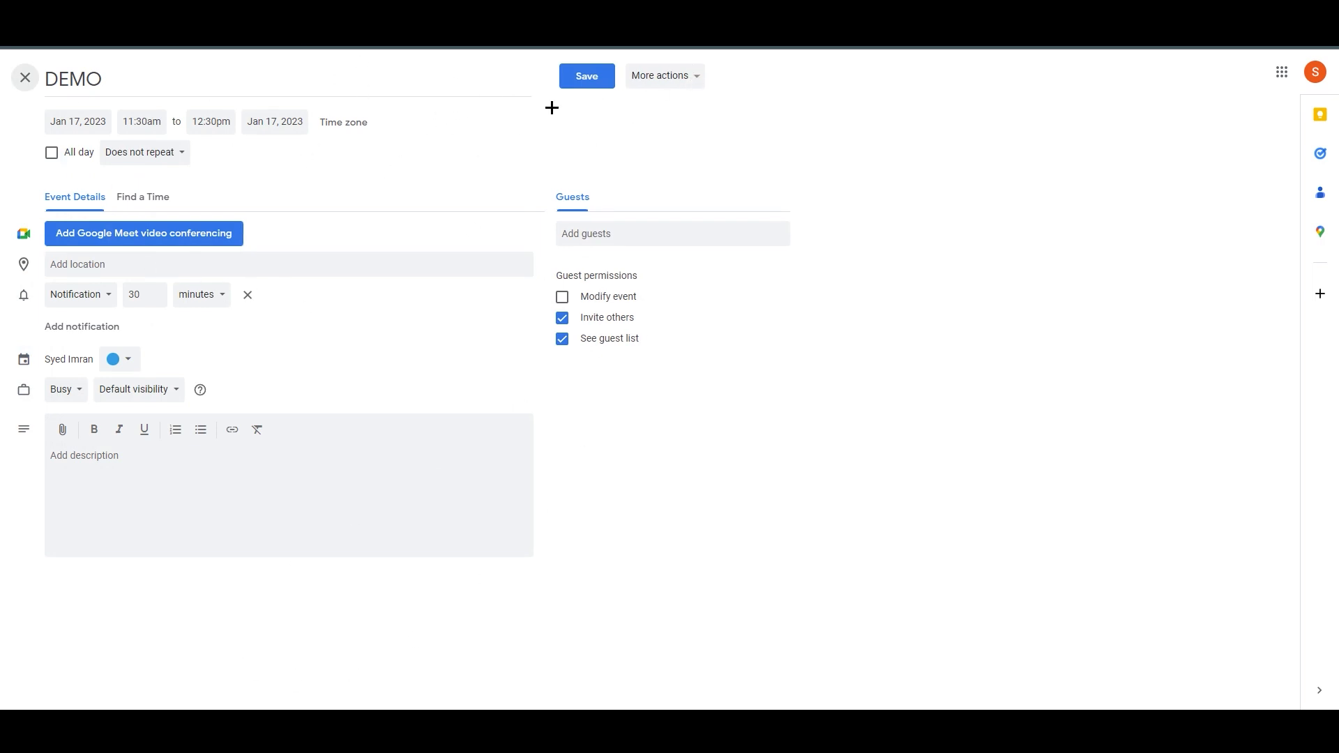
pyautogui.click(694, 75)
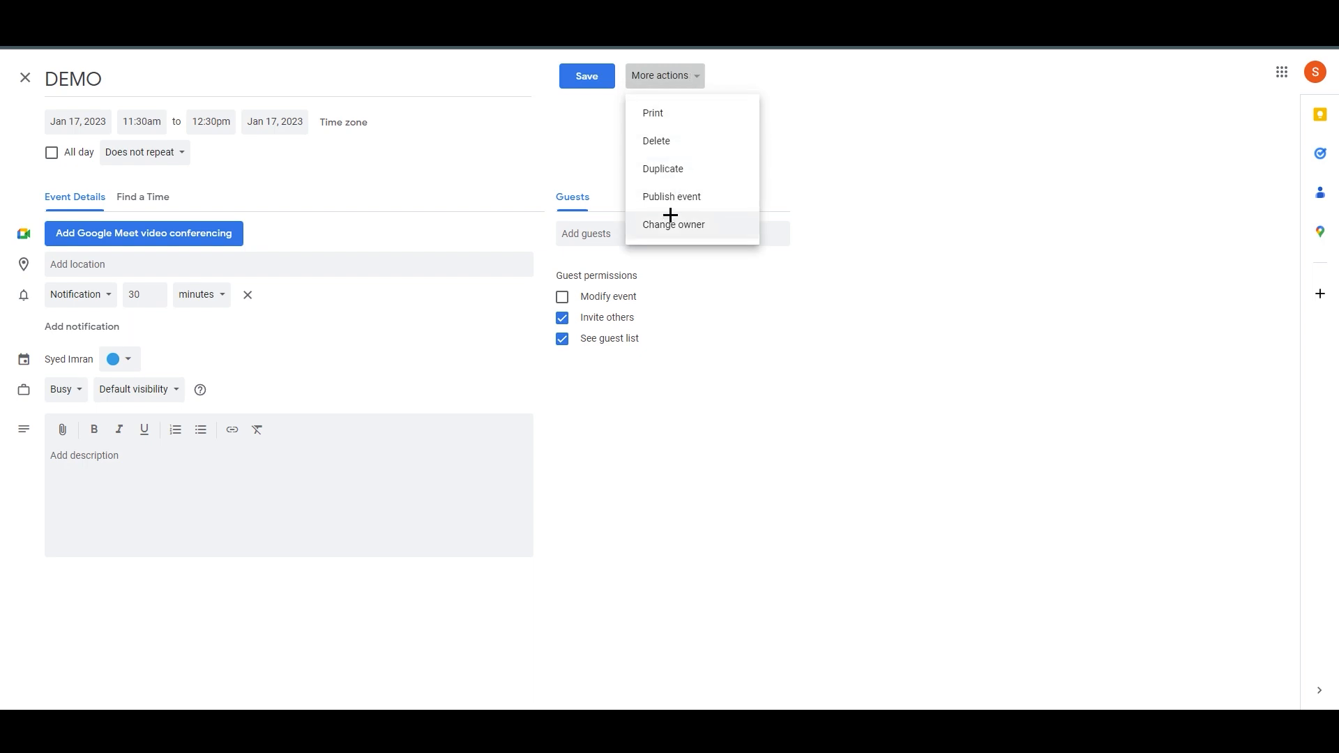
pyautogui.click(666, 141)
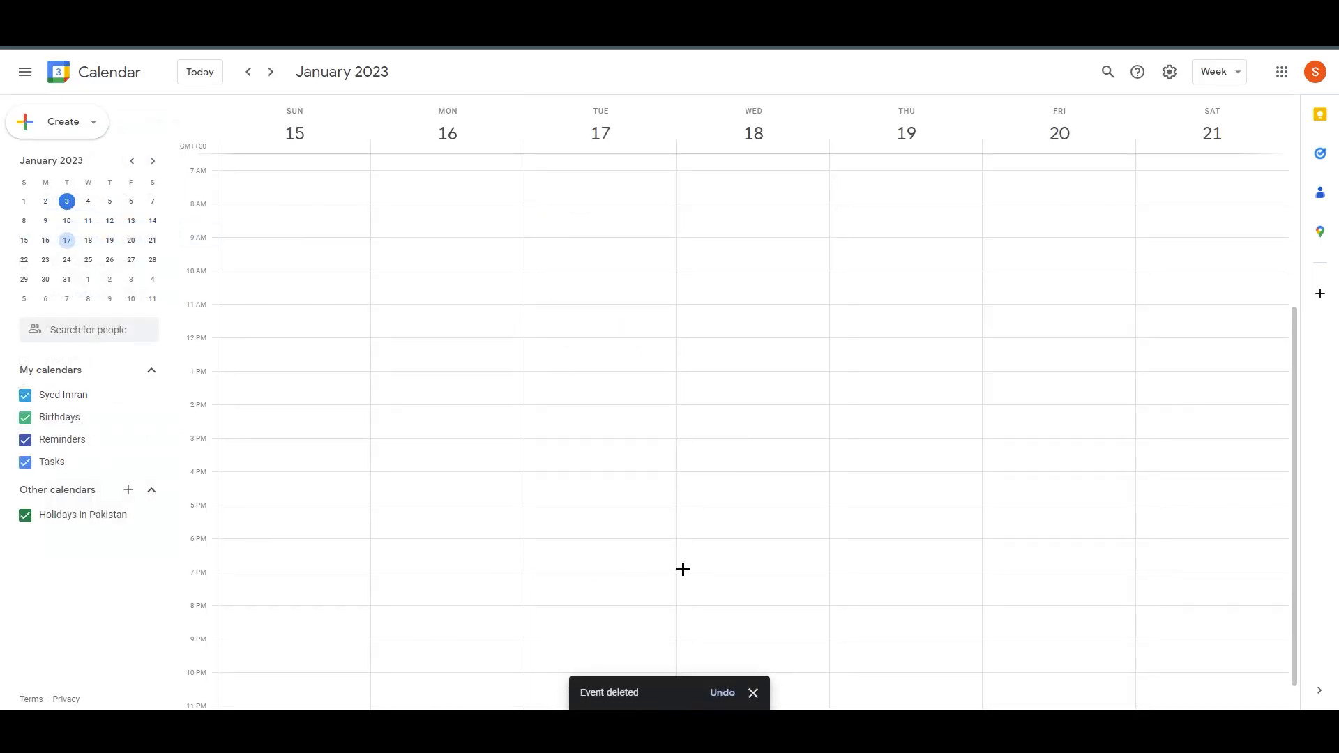
pyautogui.click(66, 202)
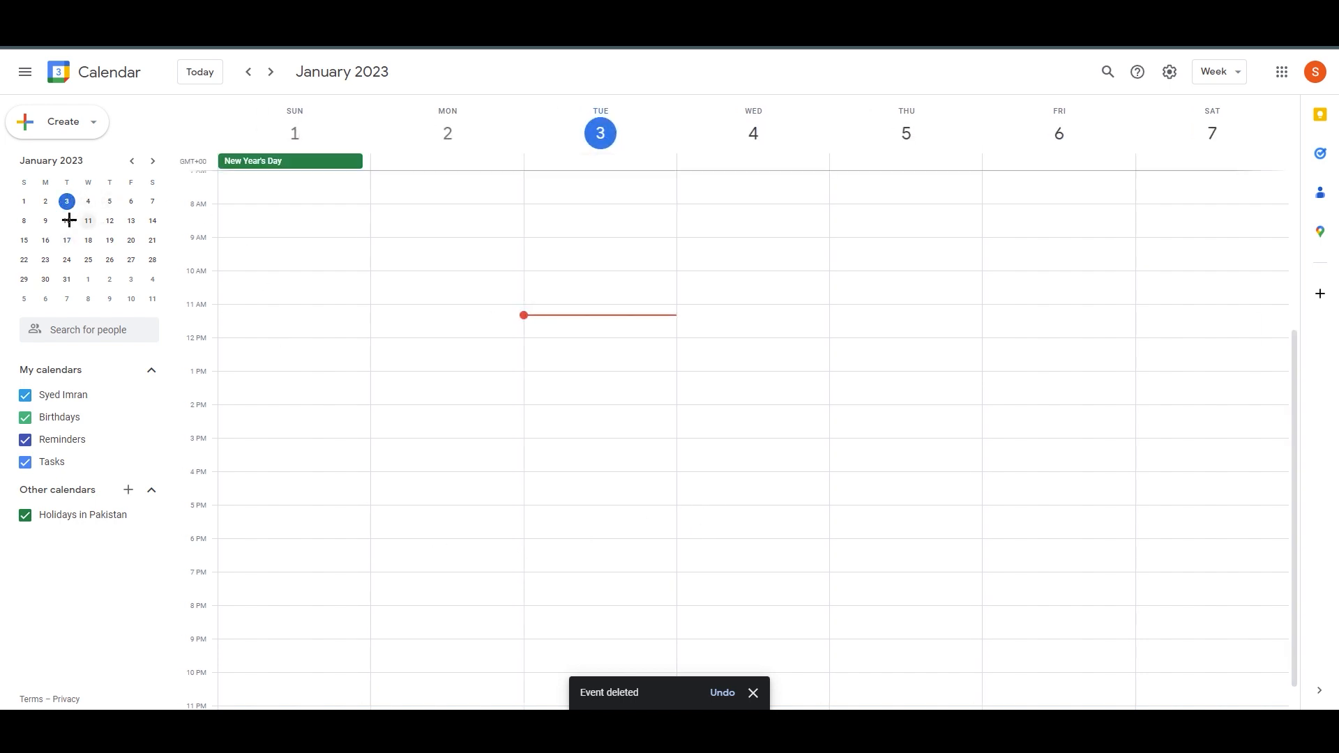